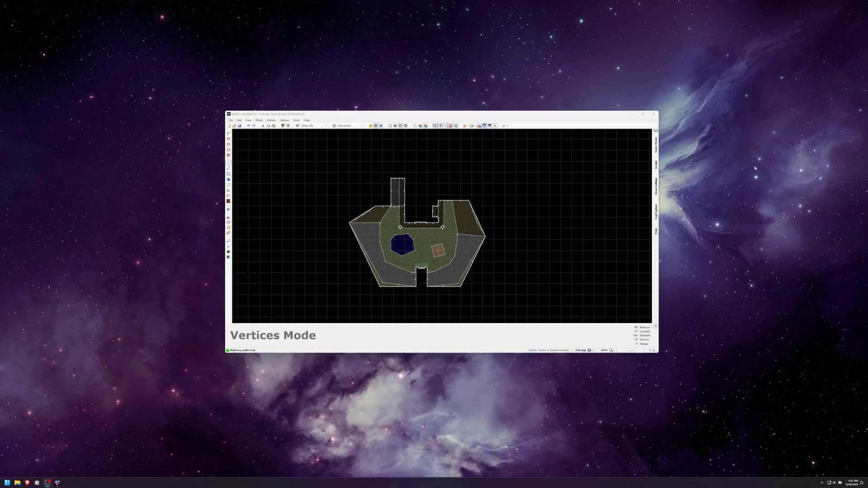
# - Examine the ledge in the 3D view with highlighting off: its UAC wall panel, the flanking supports and the recessed UAC door
pyautogui.scroll(3, 437, 235)
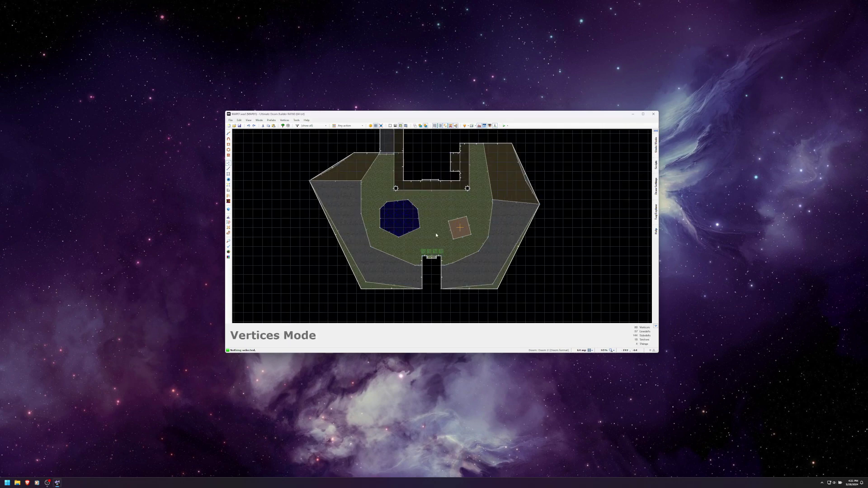
pyautogui.scroll(1, 429, 242)
pyautogui.press('q')
pyautogui.press('w')
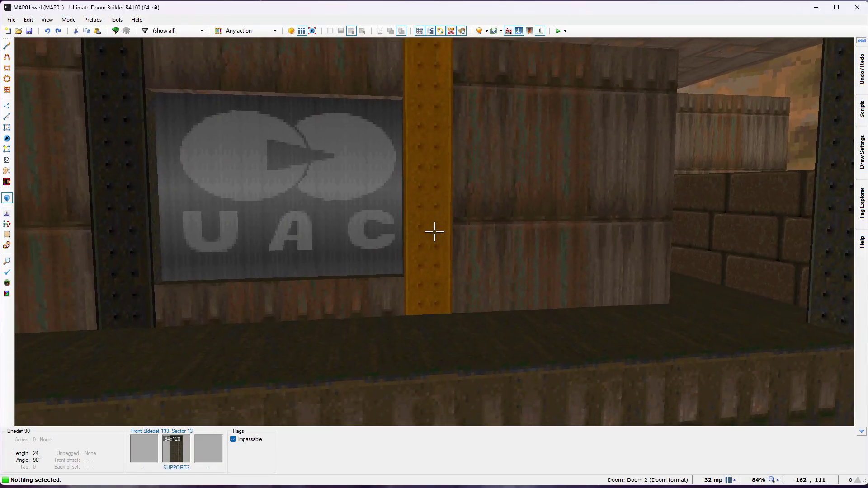
pyautogui.press('h')
pyautogui.press('w')
pyautogui.press('s')
pyautogui.press('a')
pyautogui.press('w')
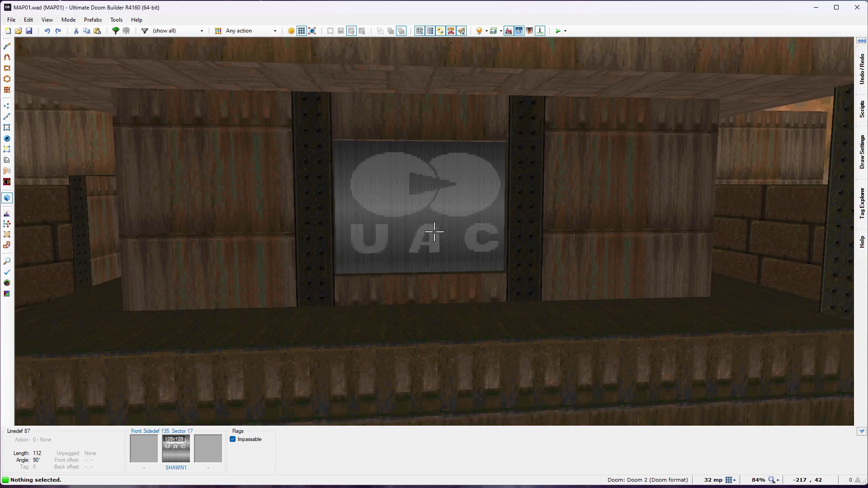
pyautogui.press('w')
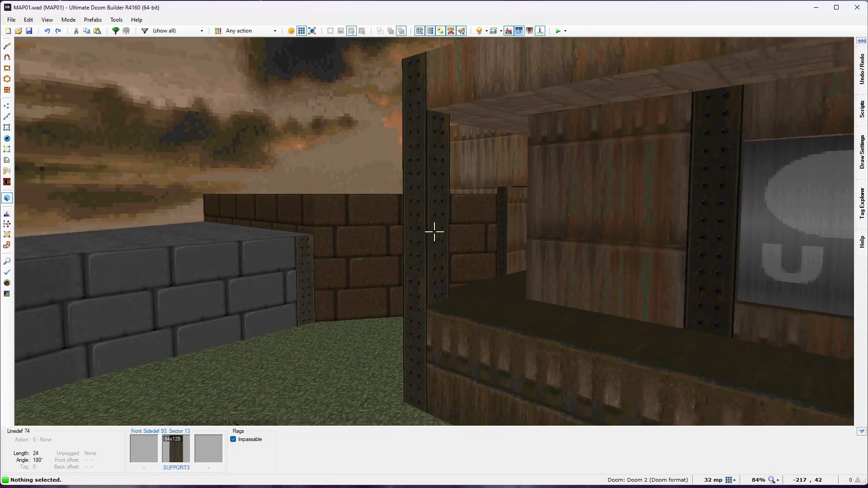
pyautogui.press('w')
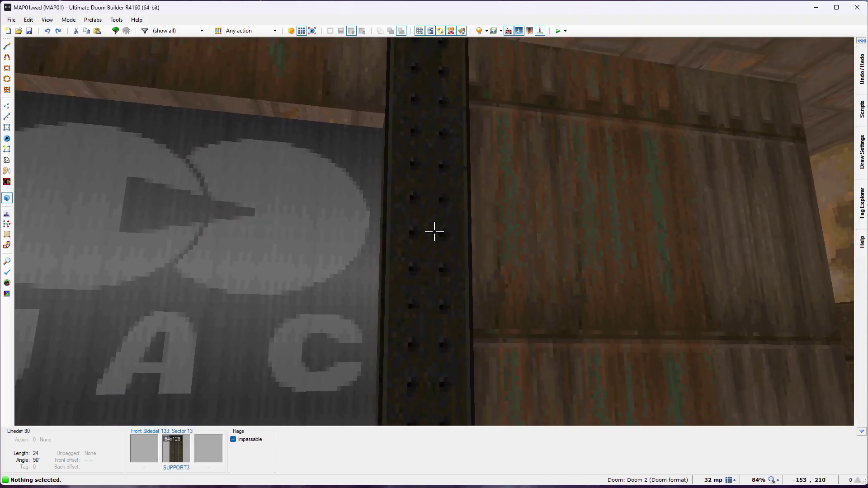
pyautogui.press('s')
pyautogui.press('w')
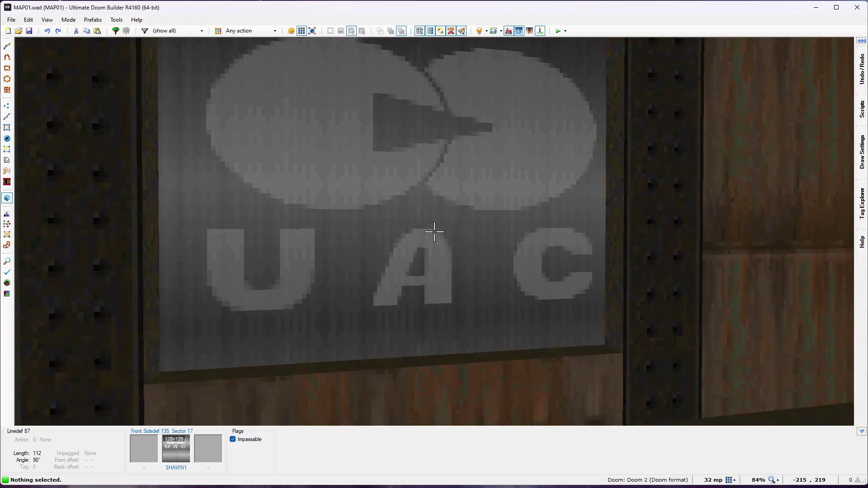
pyautogui.press('s')
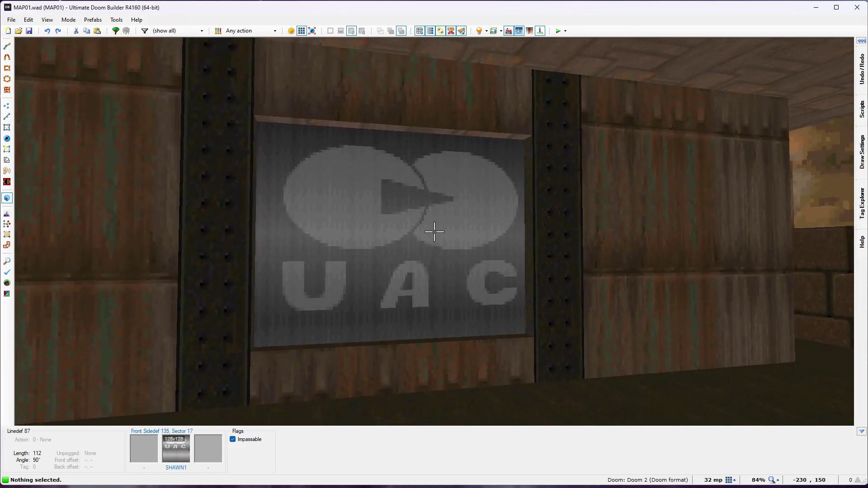
pyautogui.press('w')
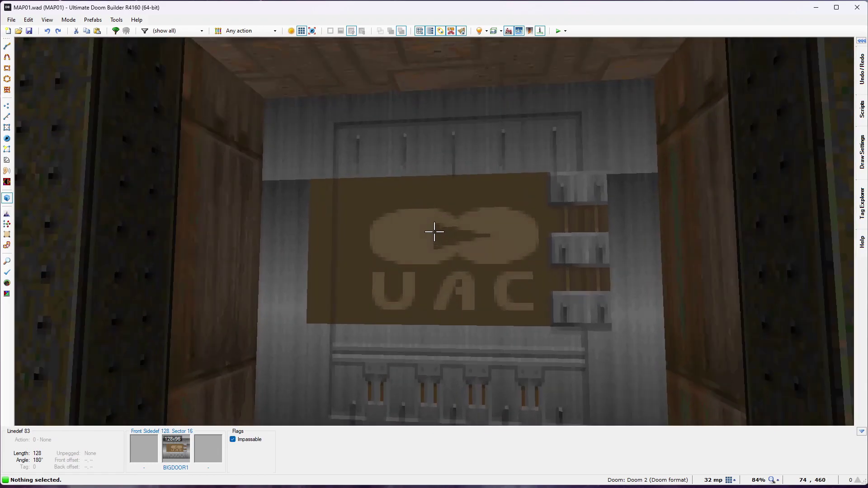
# - Turn highlighting back on and inspect the UAC door wall's linedef properties and the textures available for its middle part
pyautogui.press('h')
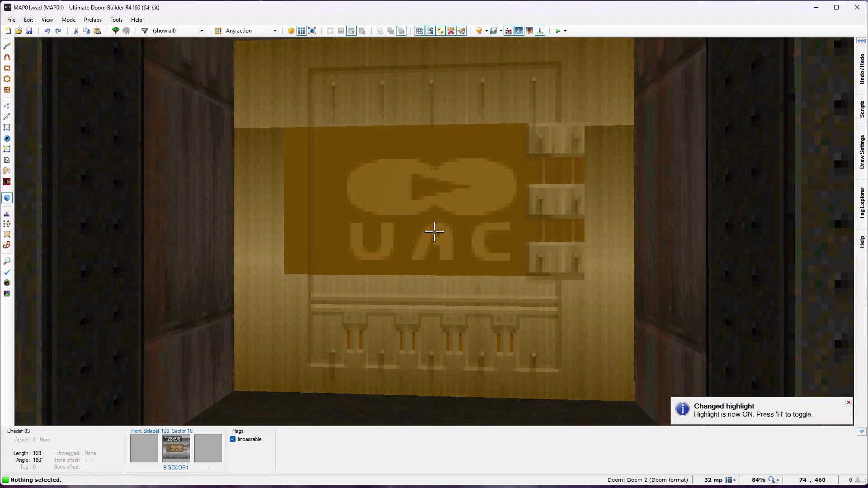
pyautogui.rightClick(434, 232)
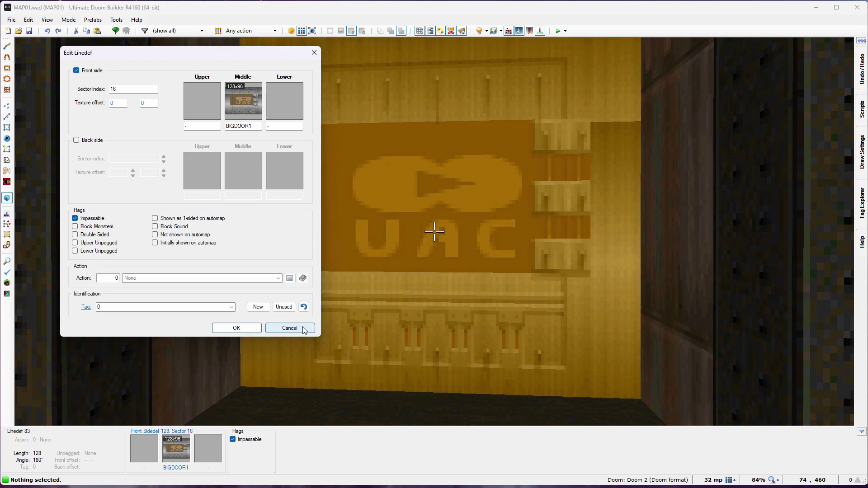
pyautogui.click(243, 101)
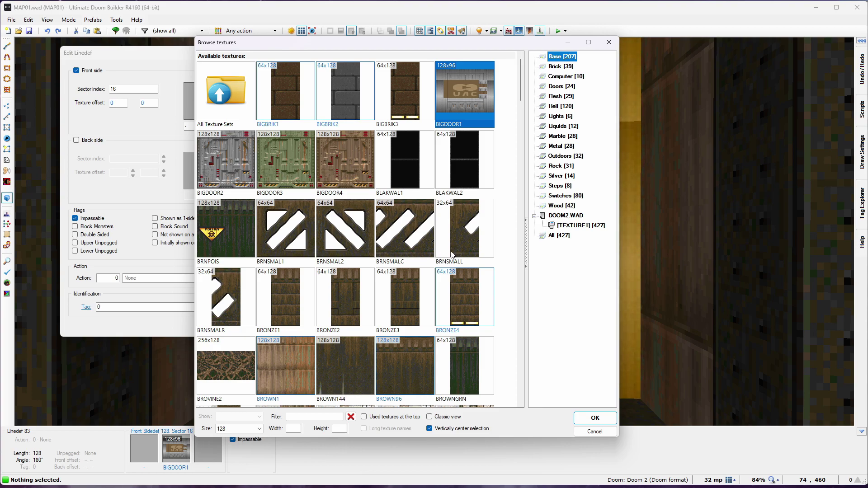
pyautogui.click(599, 433)
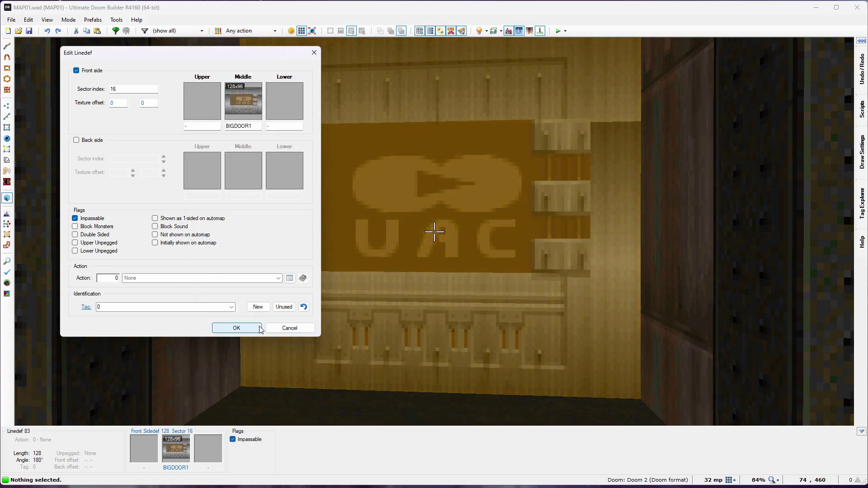
pyautogui.click(236, 329)
# - Extend the north end of the ledge 64 units east over the grass by moving its two outer vertices
pyautogui.press('w')
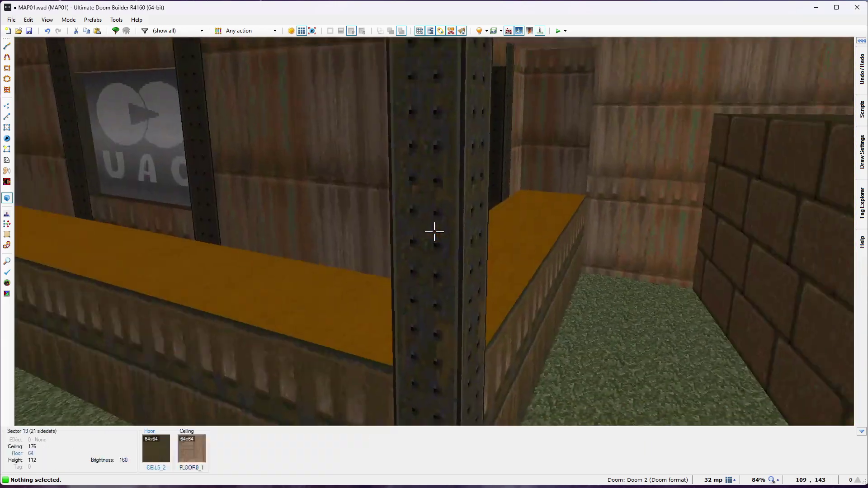
pyautogui.press('w')
pyautogui.press('w')
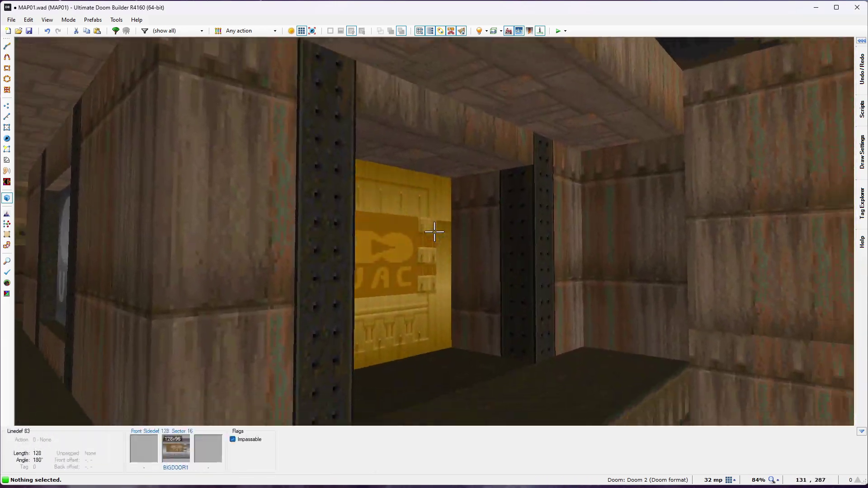
pyautogui.press('q')
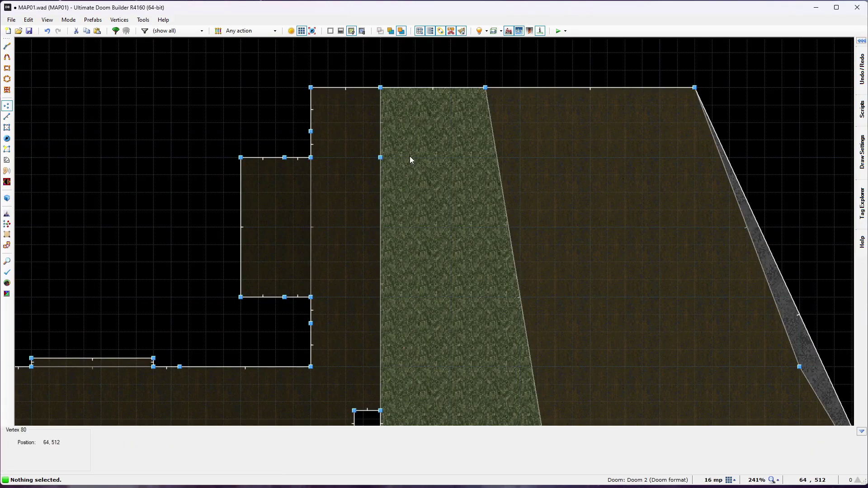
pyautogui.moveTo(381, 87); pyautogui.dragTo(451, 87)
pyautogui.moveTo(420, 118); pyautogui.dragTo(453, 157)
# - Draw a 64-unit line separating the new extension from the ledge, and flip that linedef
pyautogui.press('w')
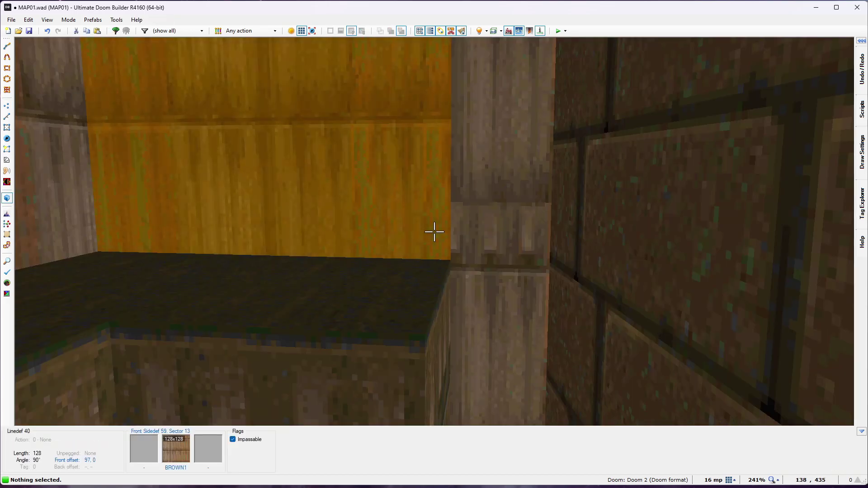
pyautogui.press('d')
pyautogui.press('e')
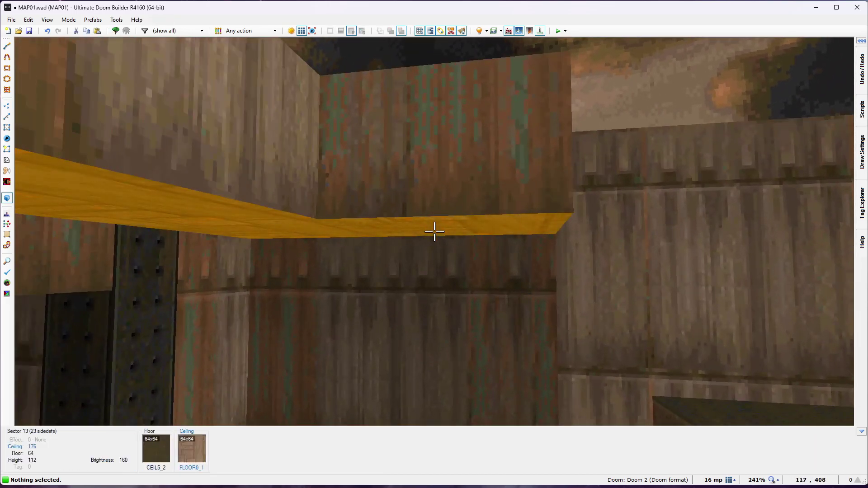
pyautogui.press('w')
pyautogui.press('d')
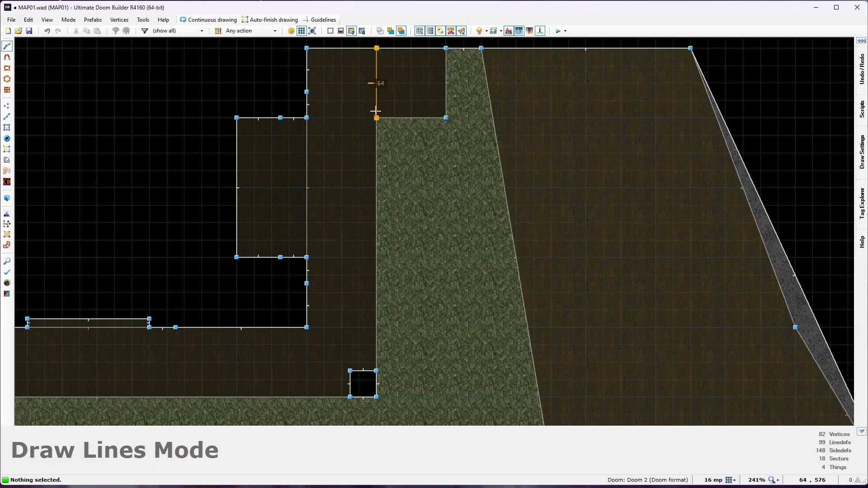
pyautogui.click(375, 111)
pyautogui.press('l')
pyautogui.press('f')
# - Raise the extension's ceiling to 208 and paste the F_SKY1 flat from the neighbouring sky onto it
pyautogui.press('w')
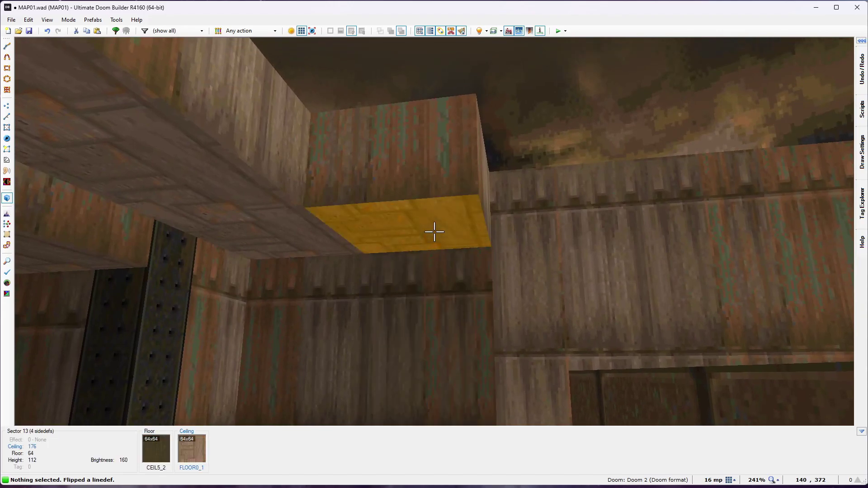
pyautogui.click(434, 231)
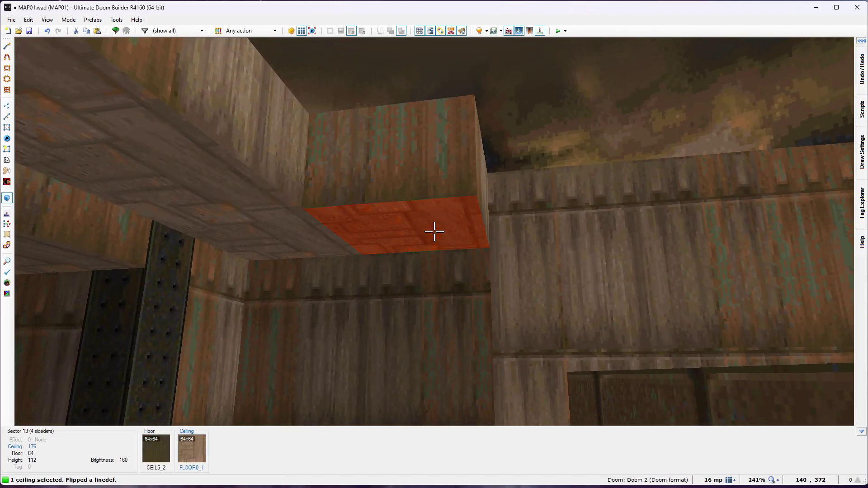
pyautogui.scroll(2, 434, 232)
pyautogui.press('Escape')
pyautogui.hotkey('ctrl', 'c')
pyautogui.hotkey('ctrl', 'v')
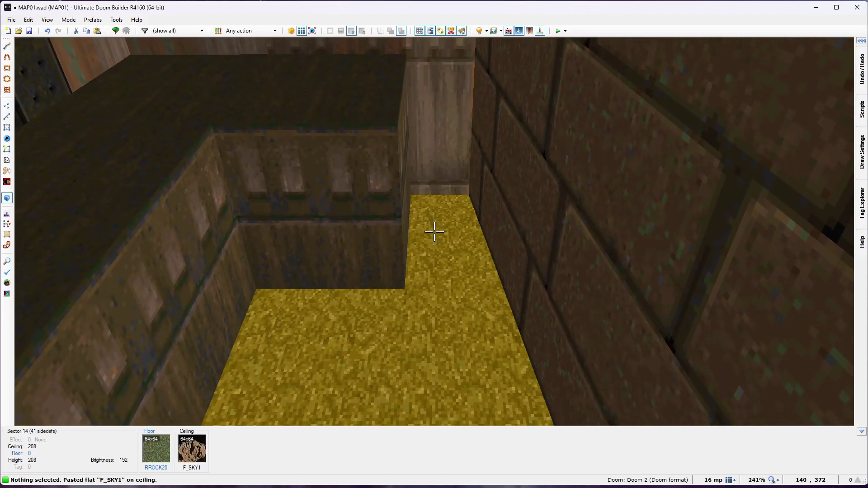
# - Set the extension sector's brightness to 192 like the grass sector, and copy texture BROWN1 onto the missing upper wall beside it
pyautogui.rightClick(434, 232)
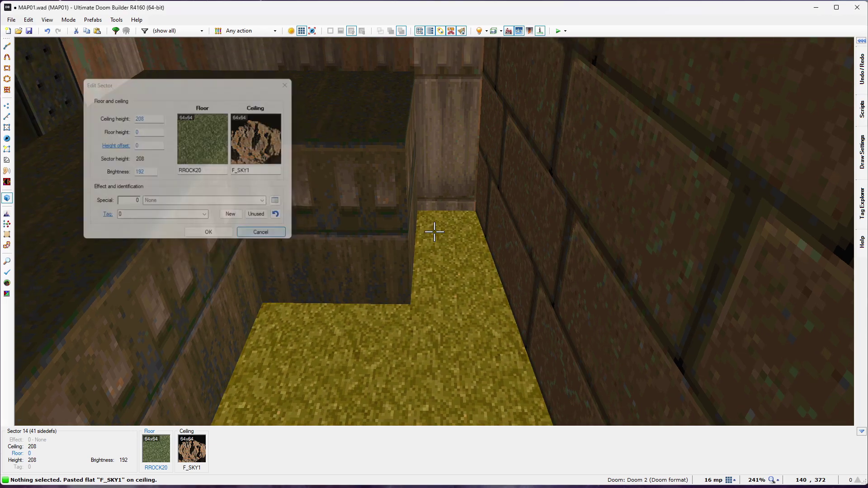
pyautogui.click(271, 236)
pyautogui.rightClick(434, 231)
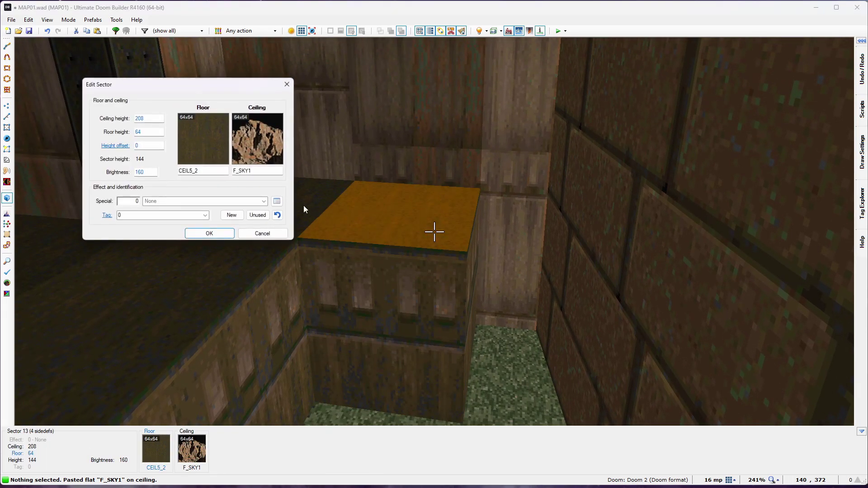
pyautogui.write('192')
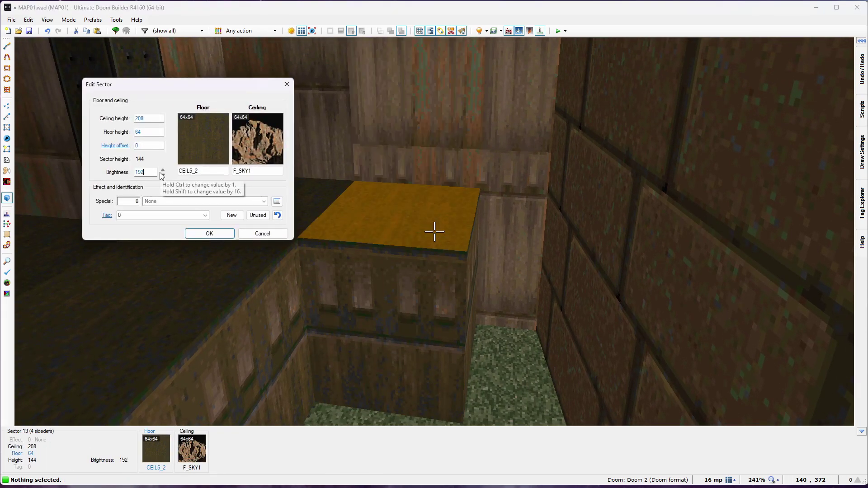
pyautogui.press('Return')
pyautogui.hotkey('ctrl', 'c')
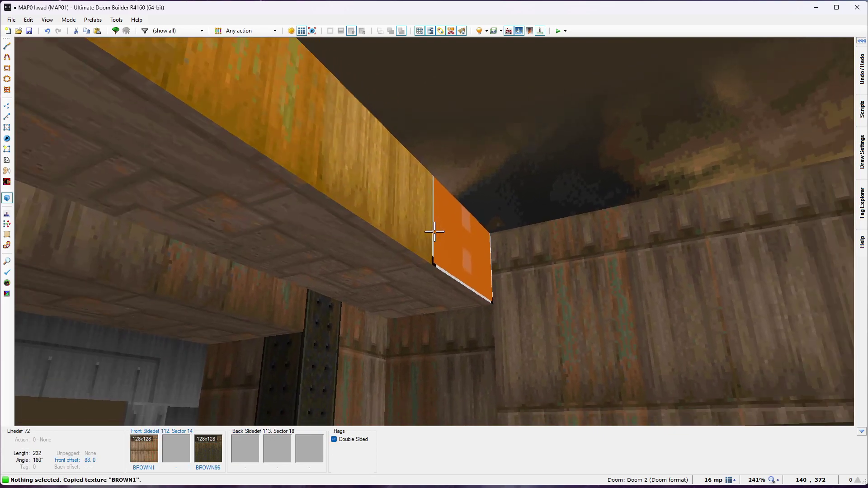
pyautogui.hotkey('ctrl', 'v')
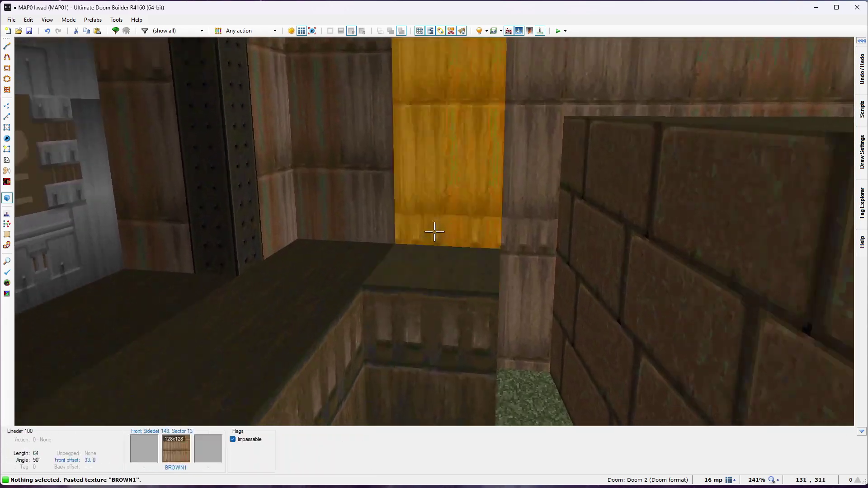
# - Draw three adjoining 64 by 32 stair sectors on the grass, running south from the extension along the ledge
pyautogui.press('q')
pyautogui.scroll(1, 424, 132)
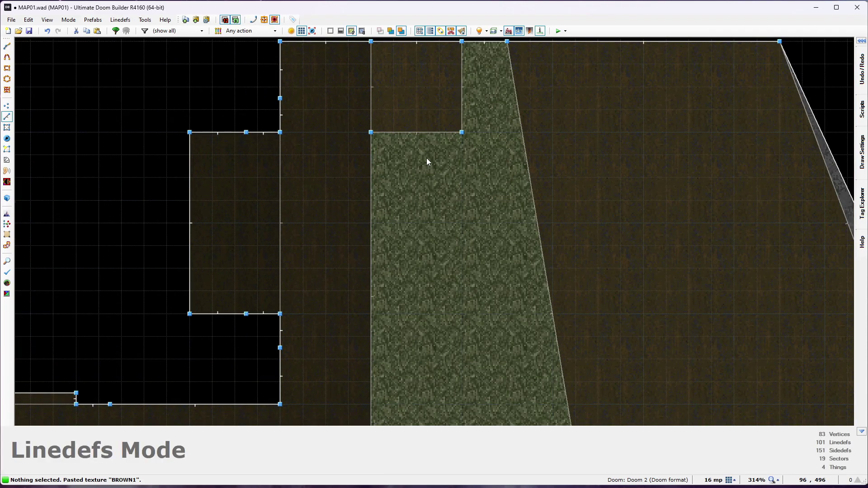
pyautogui.press('space')
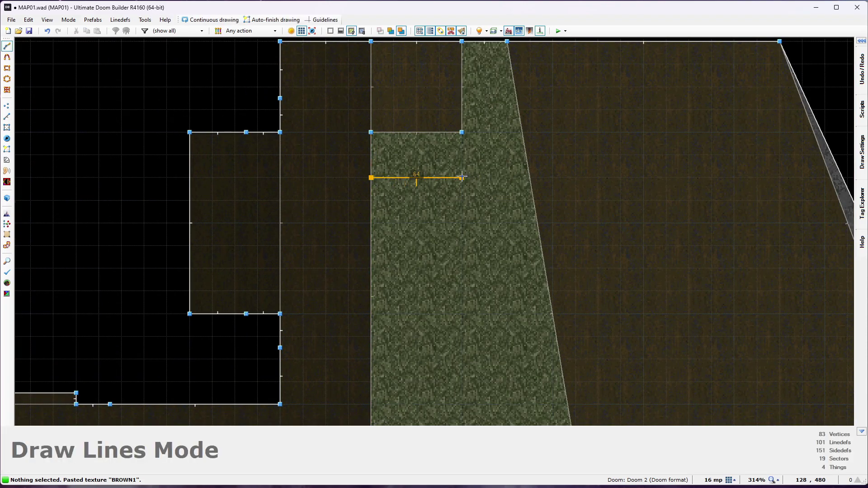
pyautogui.click(461, 132)
pyautogui.press('space')
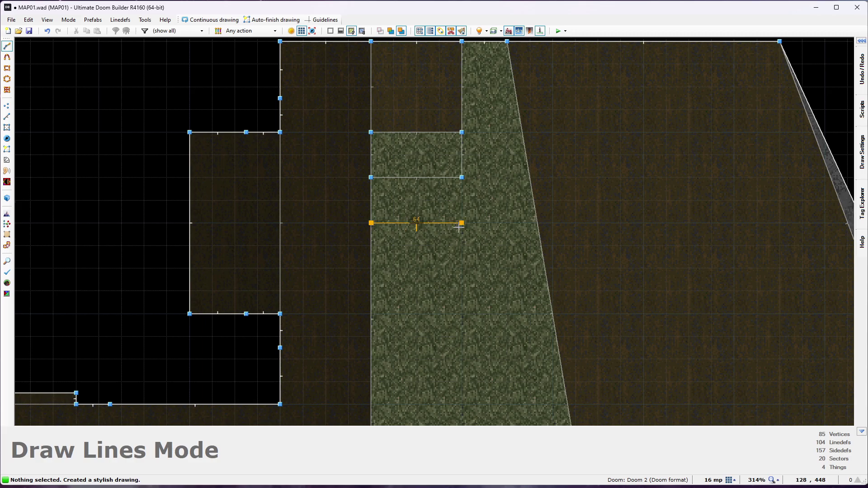
pyautogui.click(455, 179)
pyautogui.press('space')
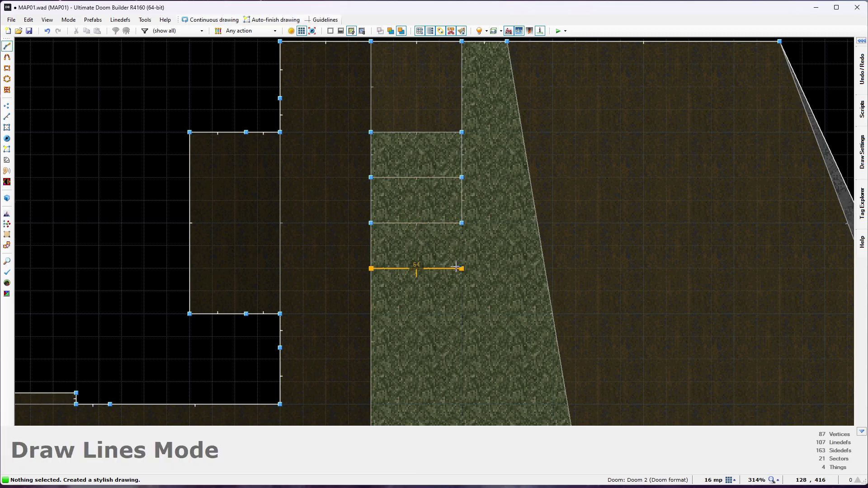
pyautogui.click(462, 223)
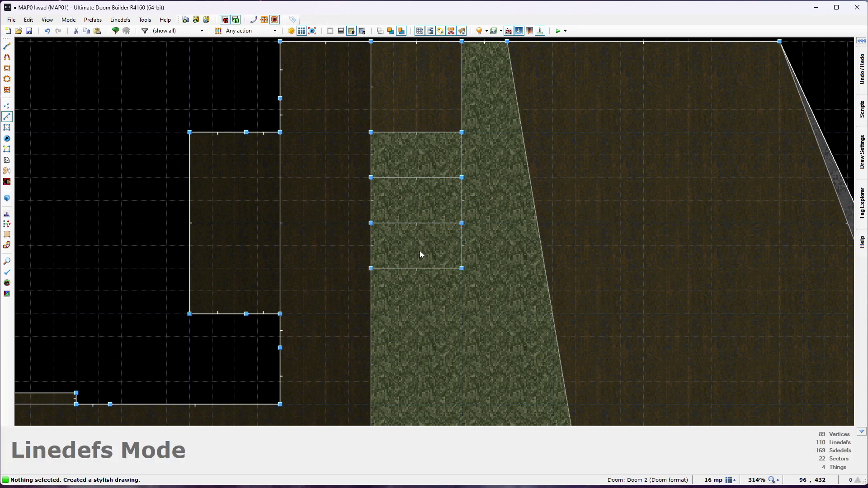
# - Select the floors of the three new stair sectors in the 3D view and raise them together to height 64
pyautogui.press('w')
pyautogui.press('d')
pyautogui.press('f')
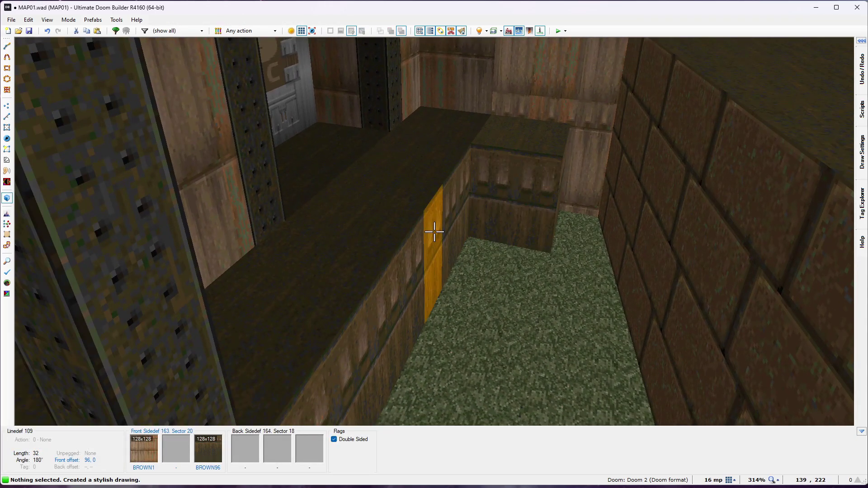
pyautogui.press('s')
pyautogui.press('w')
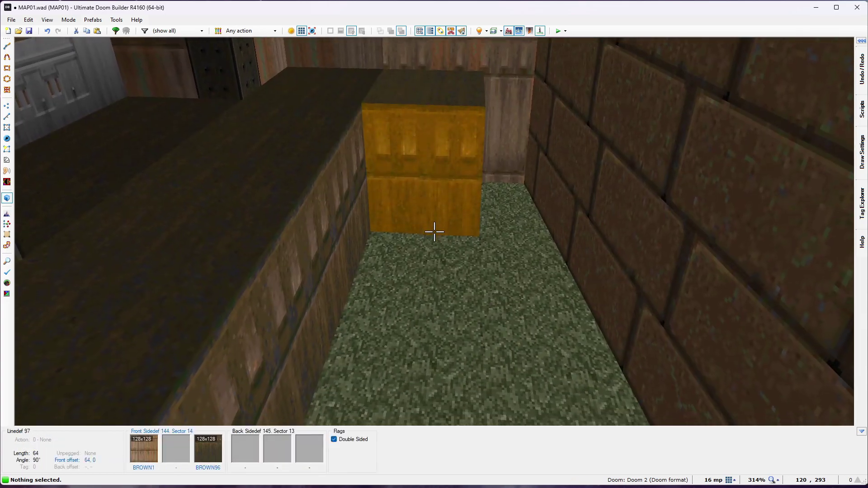
pyautogui.click(434, 231)
pyautogui.click(434, 232)
pyautogui.click(434, 231)
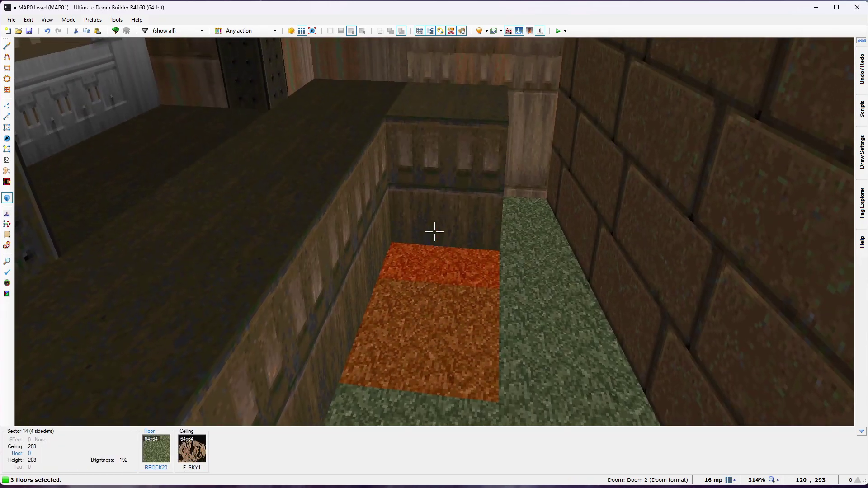
pyautogui.scroll(8, 434, 232)
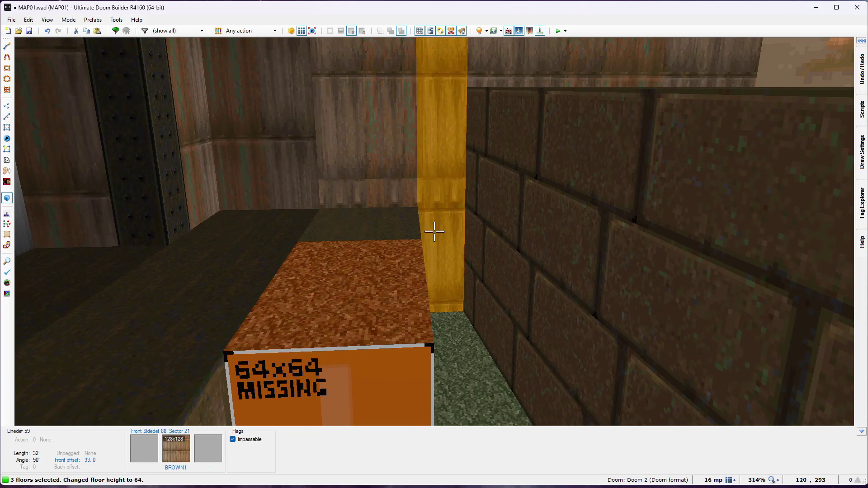
# - Lower the three stair floors into descending steps at heights 56, 48 and 40, starting beside the ledge extension, and clear the selection
pyautogui.press('s')
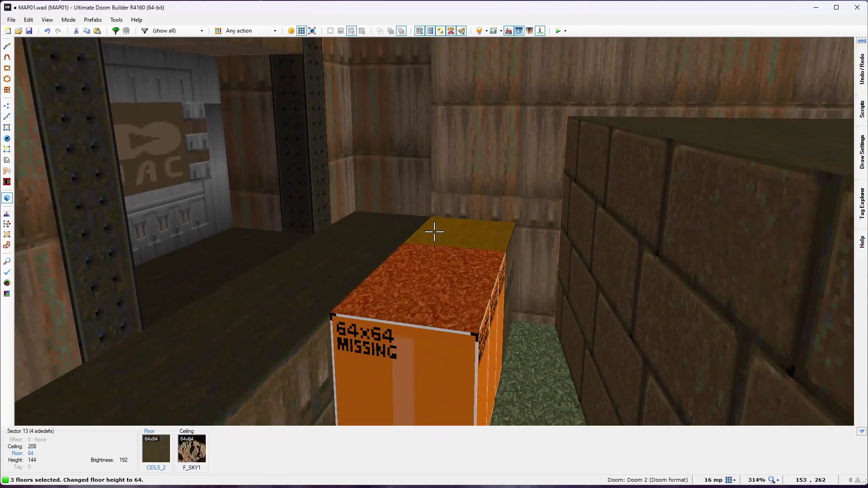
pyautogui.press('w')
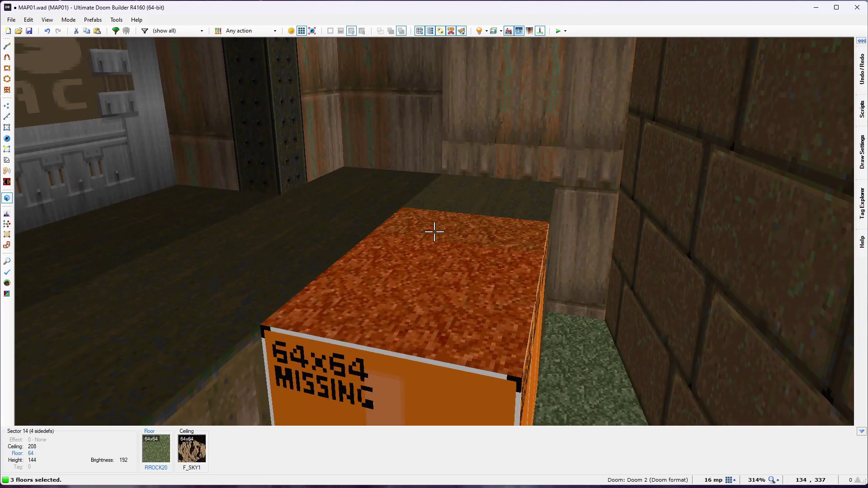
pyautogui.click(434, 232)
pyautogui.scroll(-1, 434, 232)
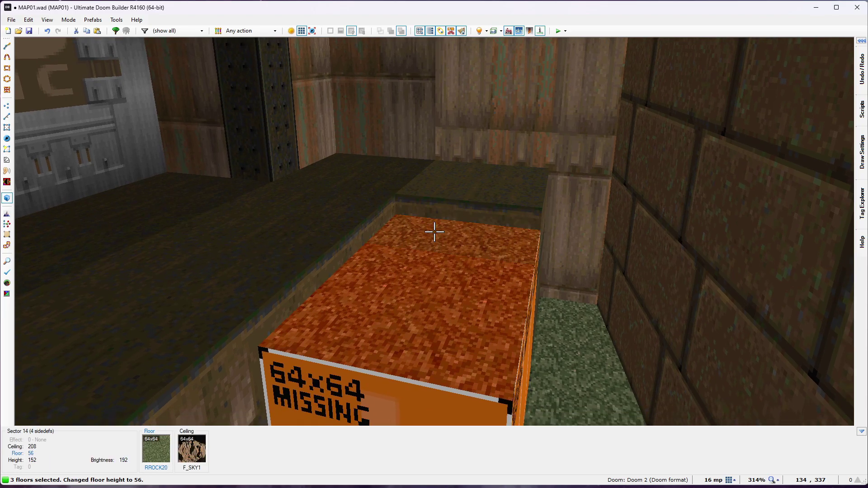
pyautogui.scroll(-1, 435, 232)
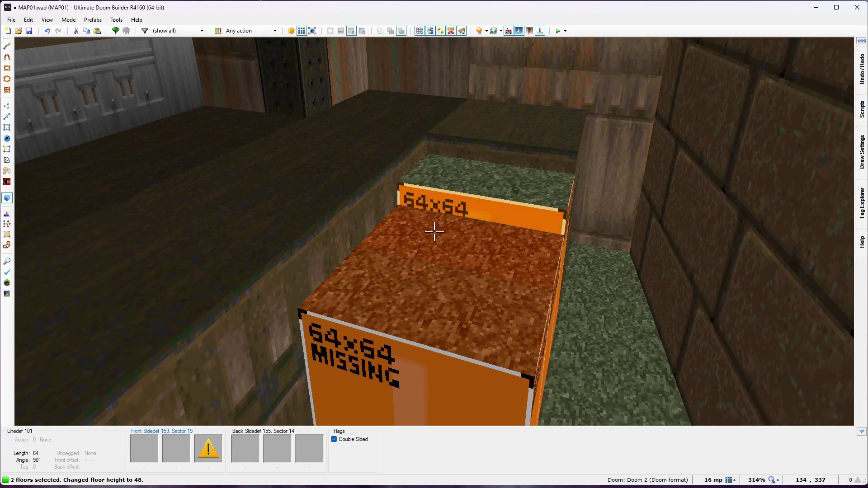
pyautogui.click(434, 232)
pyautogui.scroll(-1, 434, 232)
pyautogui.scroll(-1, 434, 232)
pyautogui.press('d')
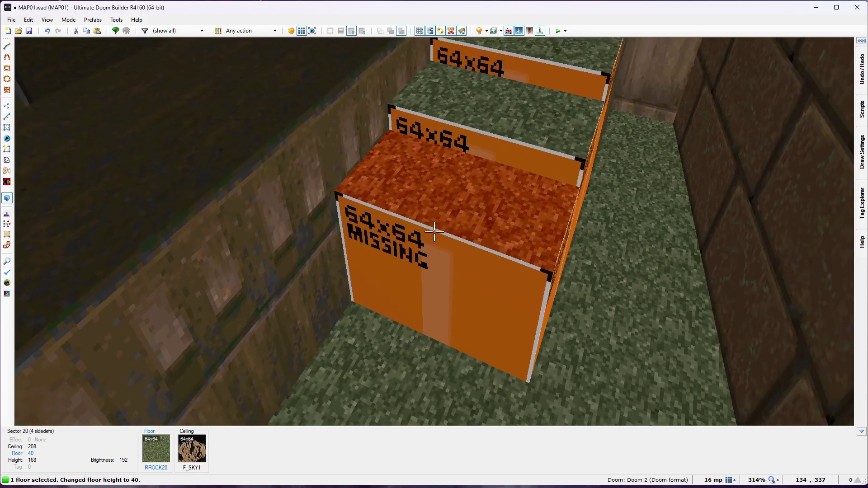
pyautogui.press('c')
pyautogui.press('s')
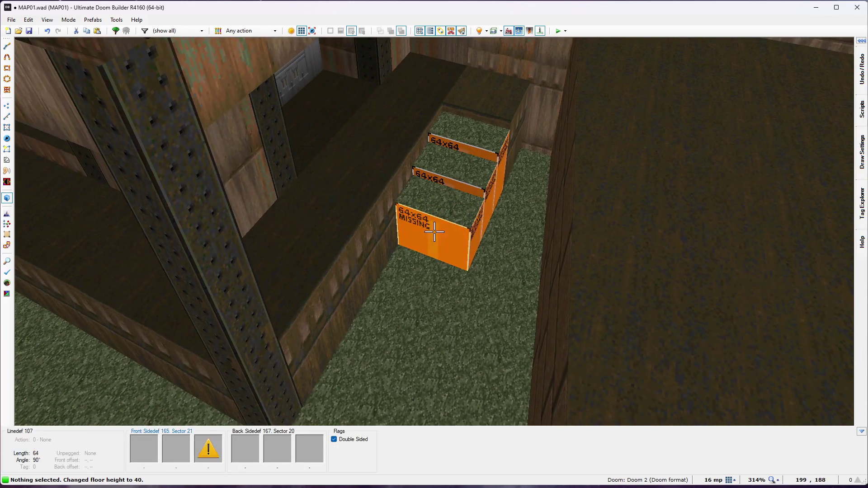
# - Draw three more adjoining 64 by 32 stair sectors on the grass, continuing south from the lowest step along the ledge
pyautogui.press('q')
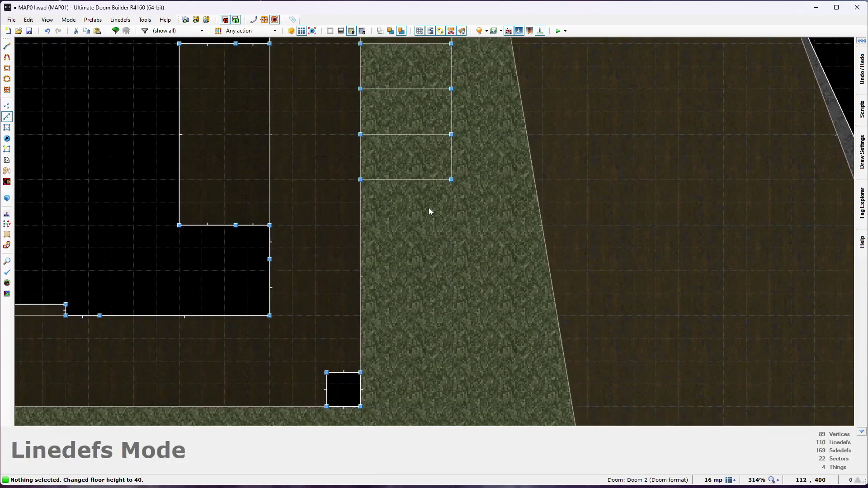
pyautogui.press('d')
pyautogui.click(450, 223)
pyautogui.press('d')
pyautogui.click(451, 226)
pyautogui.press('d')
pyautogui.click(361, 316)
pyautogui.click(451, 271)
pyautogui.press('w')
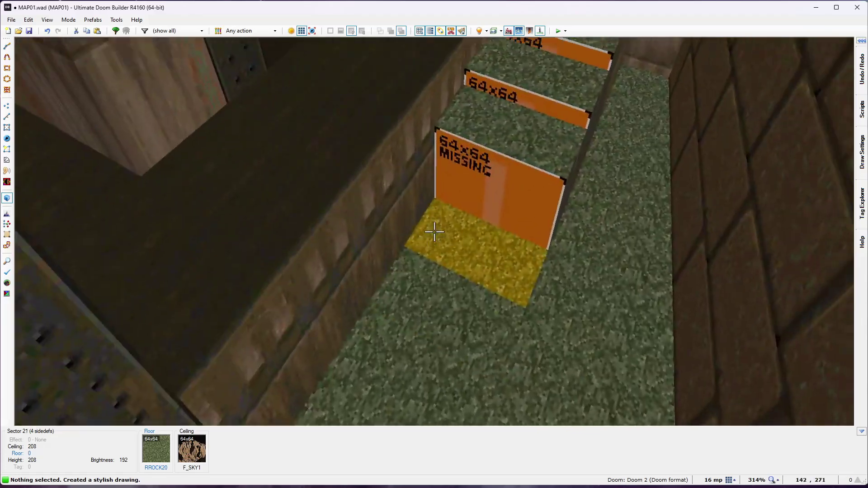
# - Raise the three new stair floors together to 40, and lower them in sequence to heights 32, 24 and 16
pyautogui.click(434, 232)
pyautogui.click(434, 231)
pyautogui.scroll(5, 434, 232)
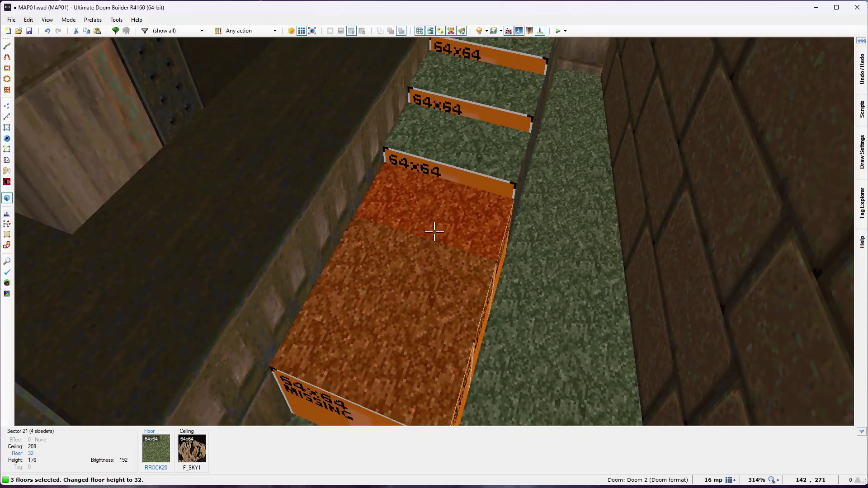
pyautogui.press('e')
pyautogui.press('d')
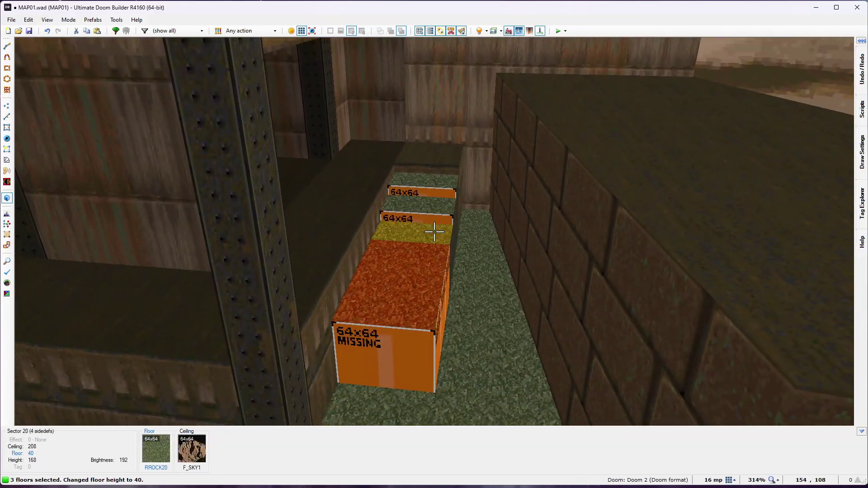
pyautogui.scroll(-1, 434, 231)
pyautogui.click(434, 231)
pyautogui.scroll(-1, 434, 231)
pyautogui.click(434, 231)
pyautogui.scroll(-1, 434, 231)
pyautogui.click(434, 232)
# - Draw a seventh 64 by 32 stair sector at the foot of the stairs and raise its floor to height 8
pyautogui.press('q')
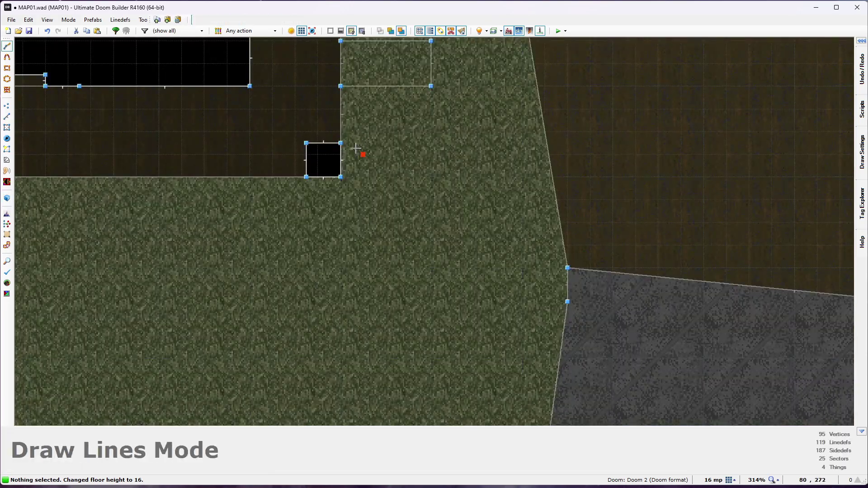
pyautogui.scroll(1, 345, 133)
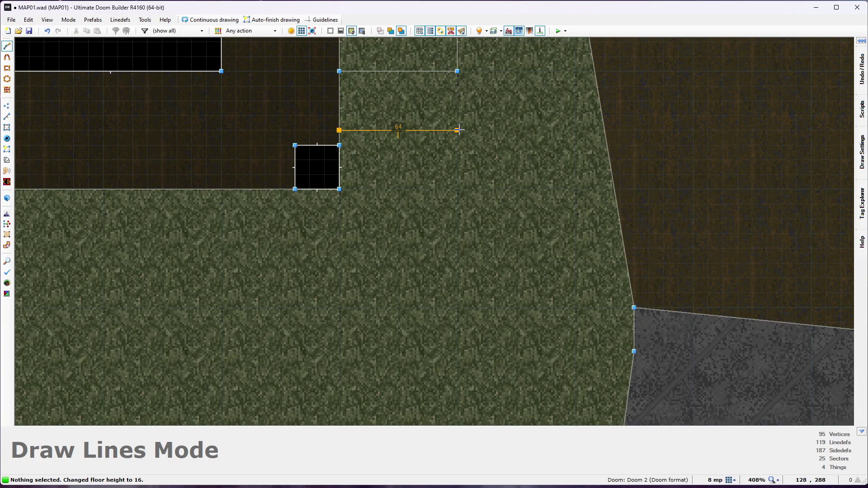
pyautogui.click(457, 71)
pyautogui.press('q')
pyautogui.press('w')
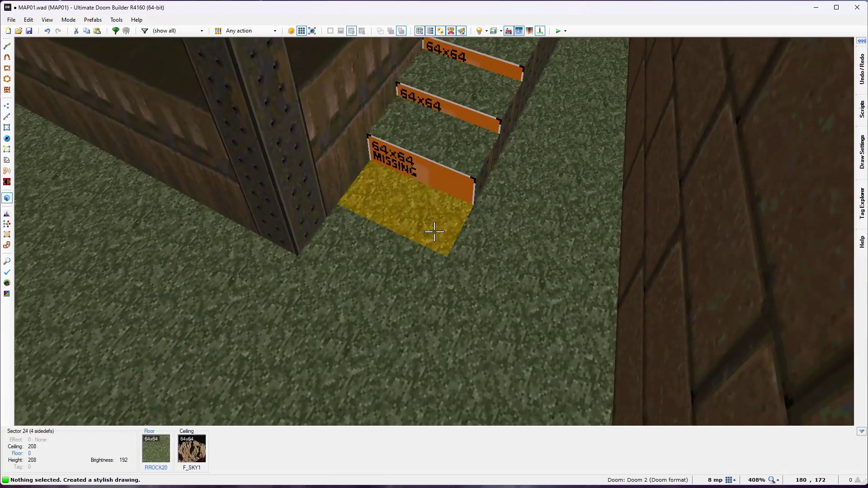
pyautogui.scroll(1, 434, 232)
pyautogui.press('c')
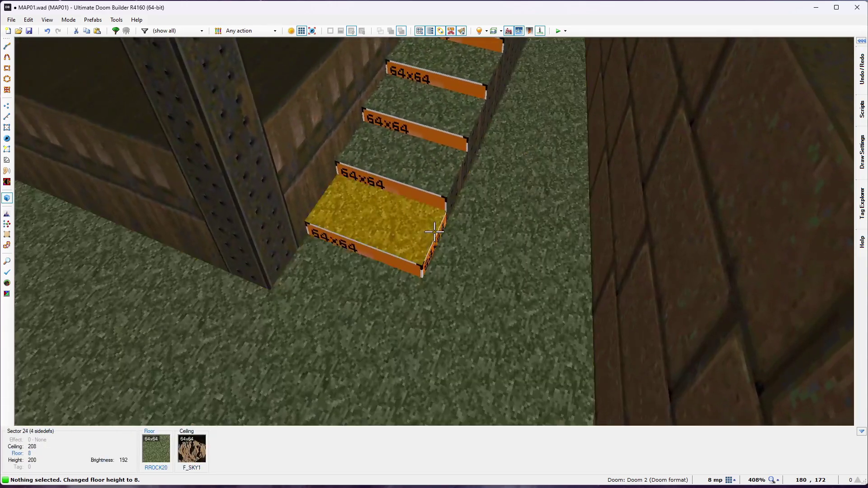
# - Select the floors of all seven stair sectors in the 3D view, from the foot up to the ledge extension
pyautogui.click(434, 231)
pyautogui.click(434, 231)
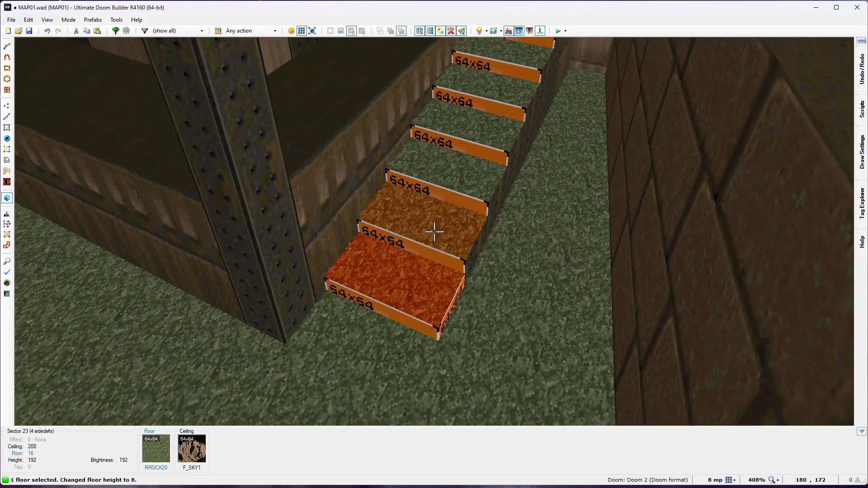
pyautogui.click(435, 232)
pyautogui.press('c')
pyautogui.press('w')
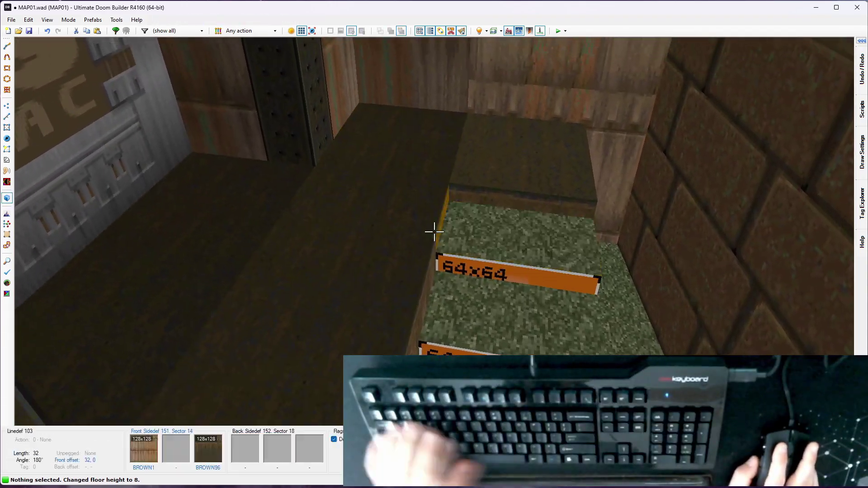
pyautogui.press('s')
pyautogui.press('w')
pyautogui.click(434, 232)
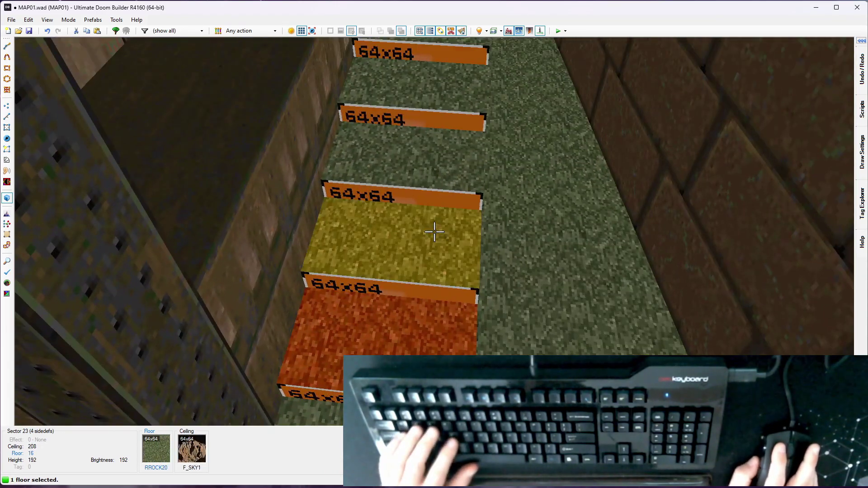
pyautogui.click(434, 232)
pyautogui.click(435, 232)
pyautogui.press('w')
pyautogui.click(434, 231)
pyautogui.click(435, 232)
pyautogui.click(434, 232)
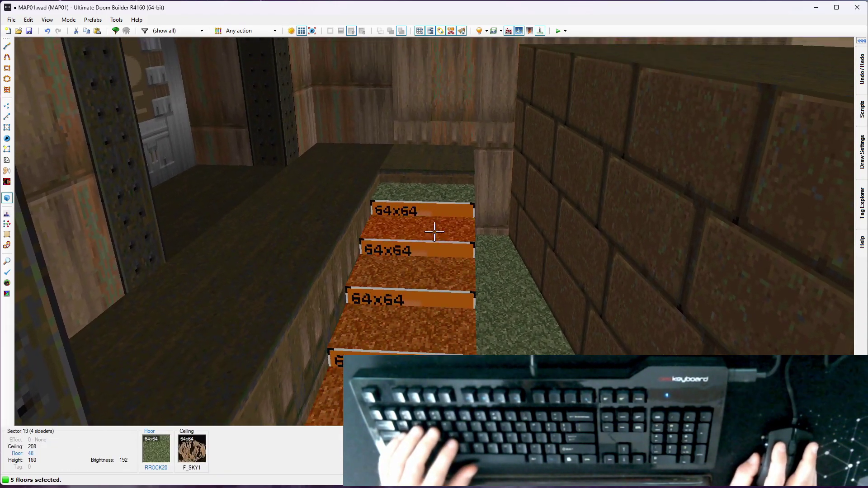
pyautogui.click(434, 232)
# - Change the floor flat of the seven selected stair sectors to STEP2, after trying STEP1, and clear the selection
pyautogui.rightClick(434, 231)
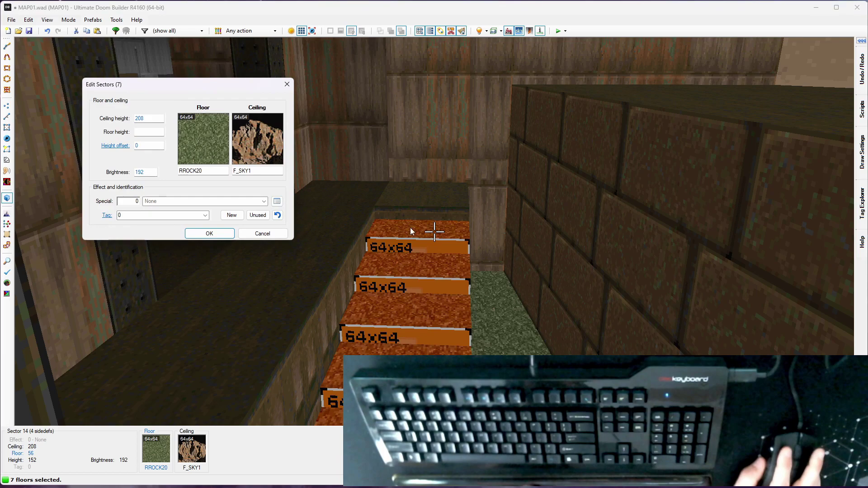
pyautogui.click(185, 134)
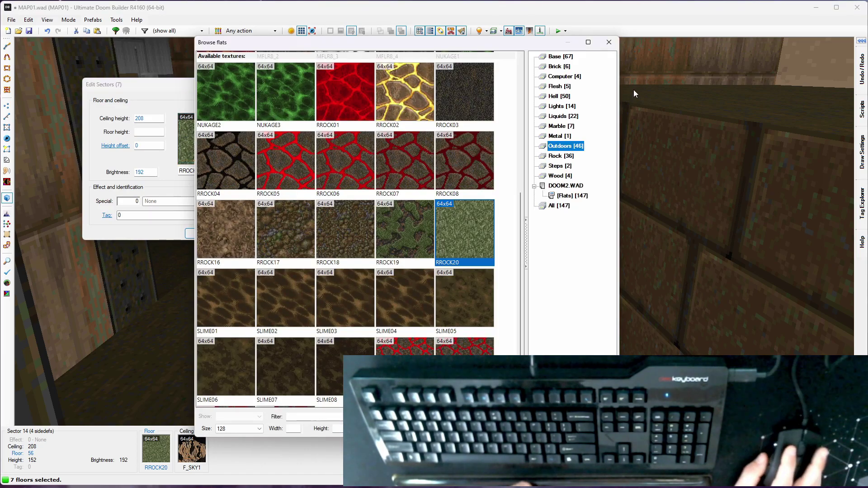
pyautogui.click(559, 166)
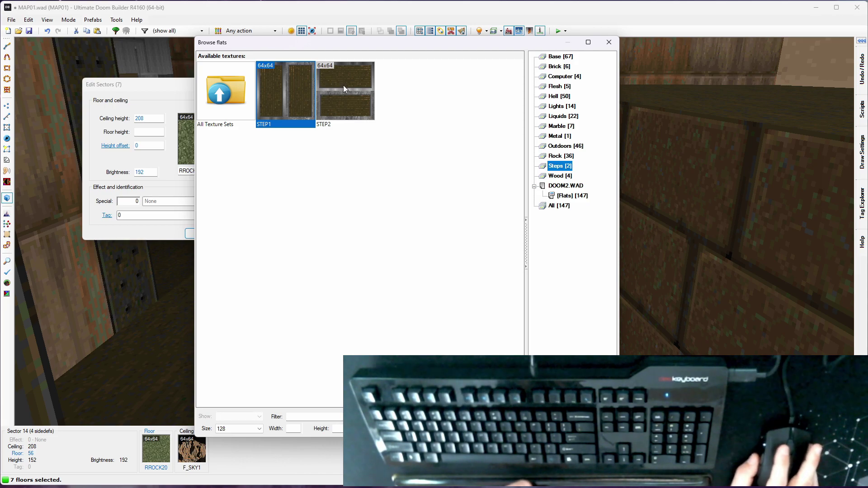
pyautogui.press('Return')
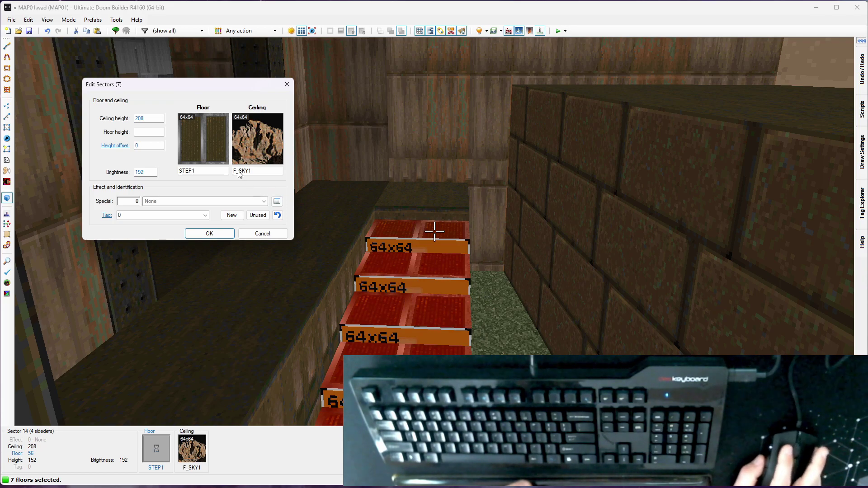
pyautogui.click(226, 162)
pyautogui.press('Return')
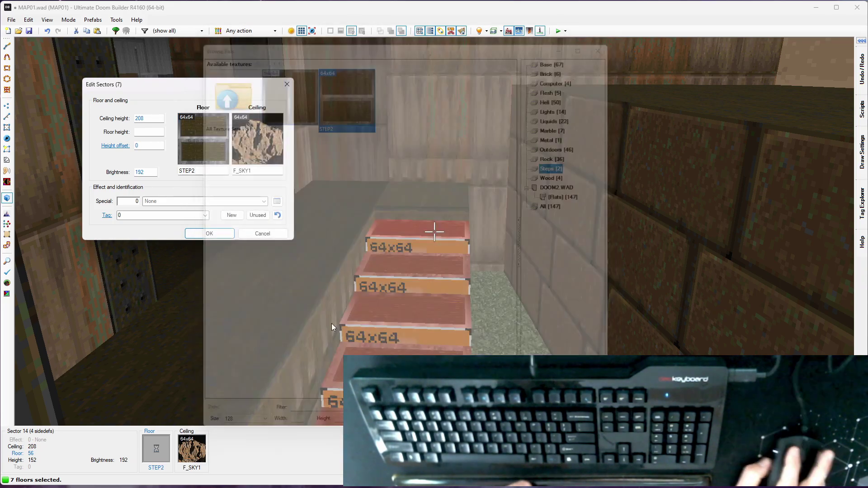
pyautogui.click(206, 234)
pyautogui.press('w')
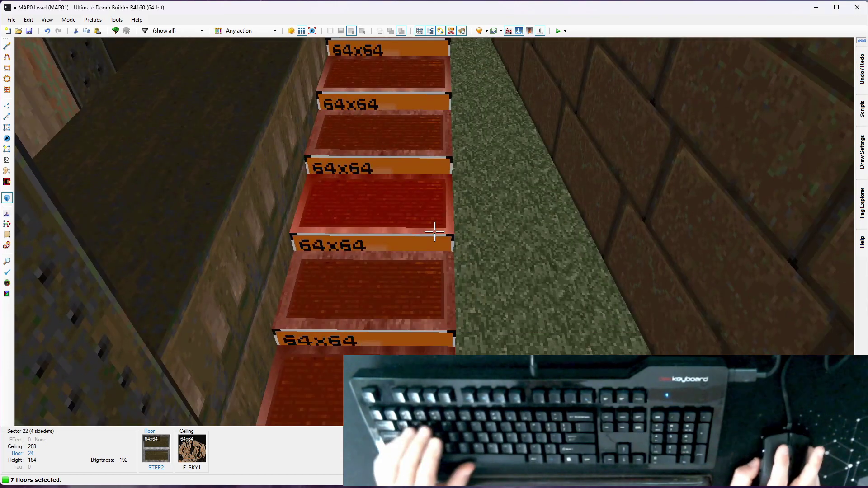
pyautogui.press('s')
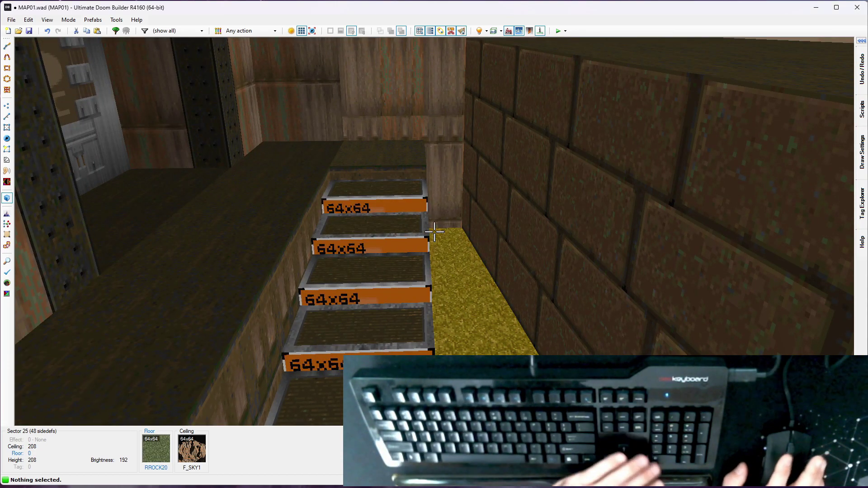
# - Try to shift the texture offset of a floor flat in the 3D view
pyautogui.press('d')
pyautogui.press('a')
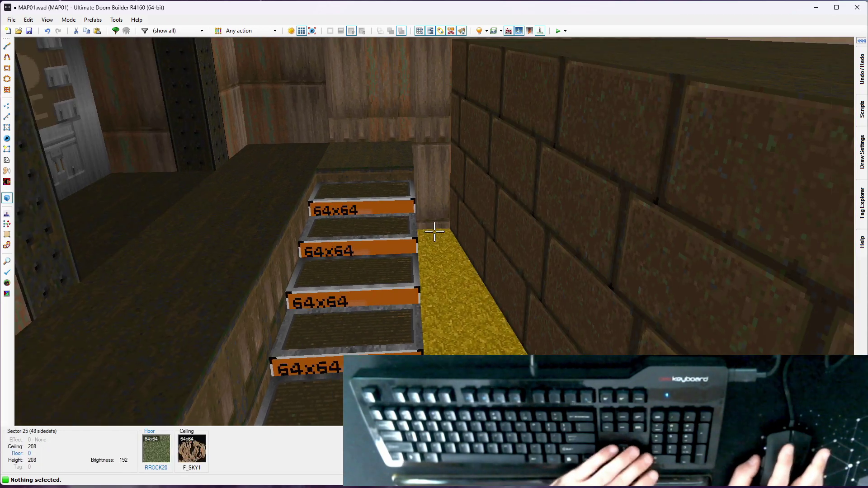
pyautogui.press('Left')
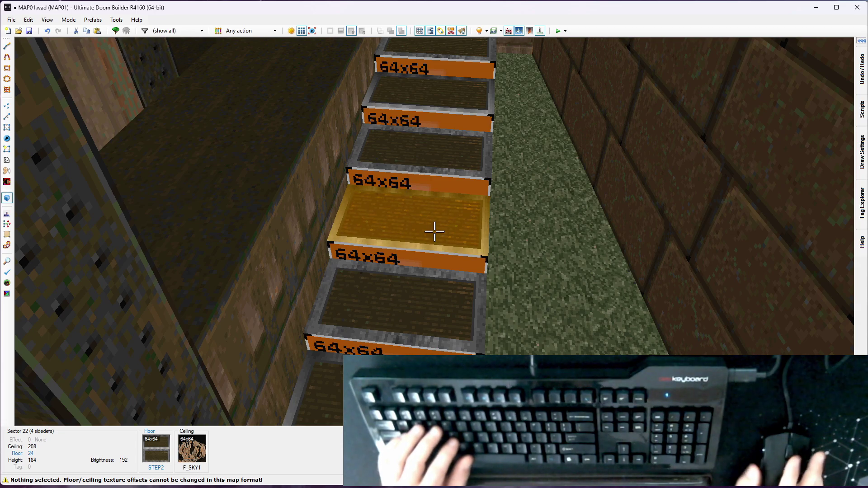
# - Draw a separate 64 by 32 rectangular sector on the open grass between the pool and the stone area
pyautogui.moveTo(434, 232)
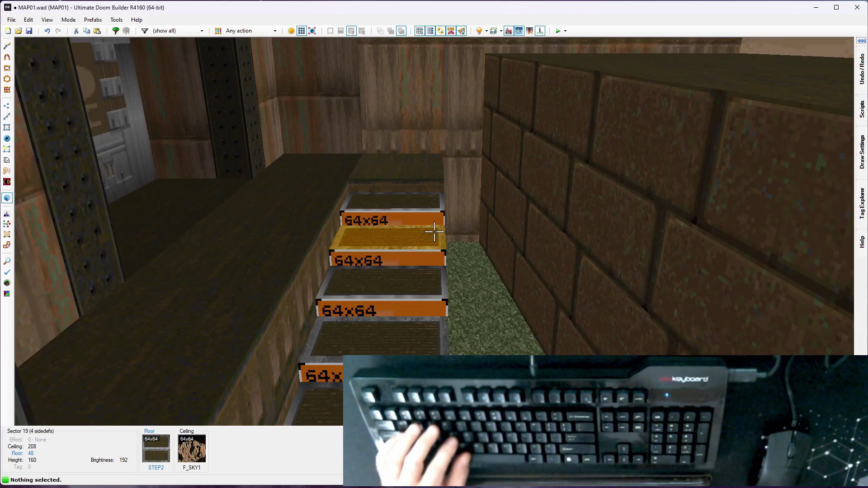
pyautogui.press('w')
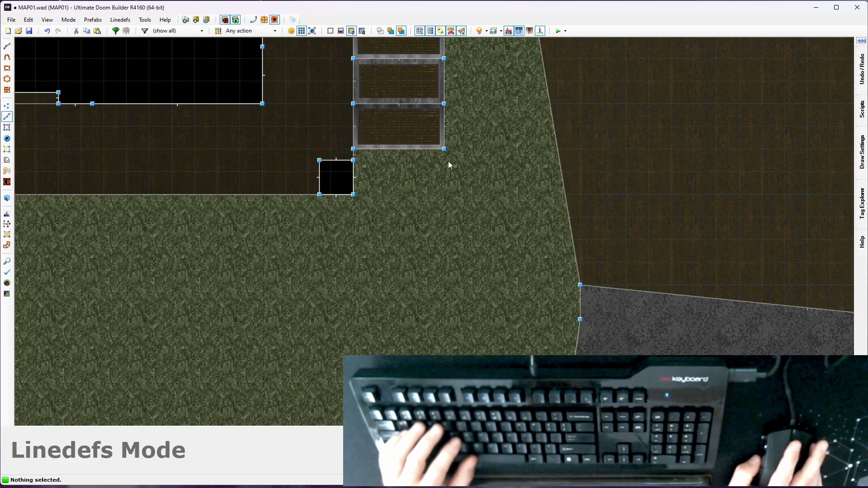
pyautogui.scroll(-2, 448, 144)
pyautogui.press('space')
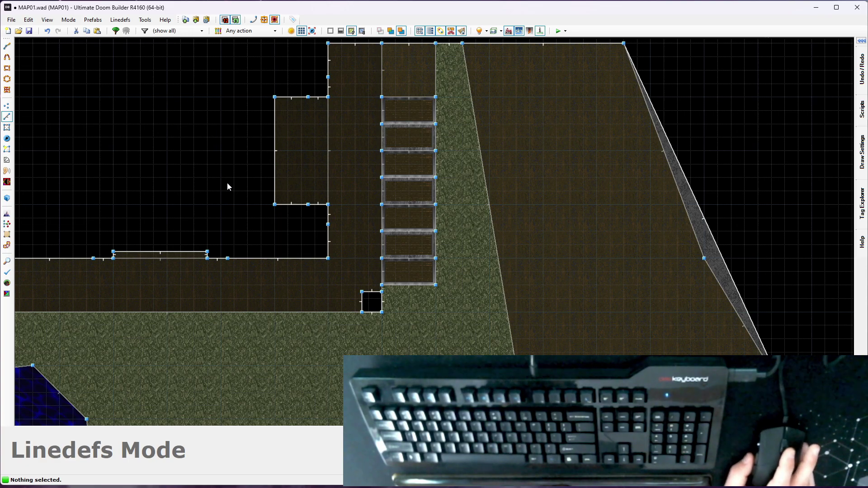
pyautogui.press('space')
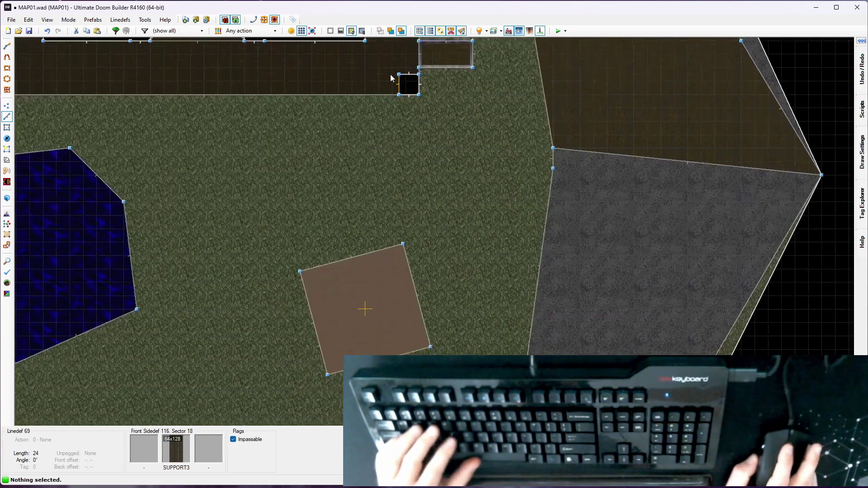
pyautogui.scroll(3, 246, 142)
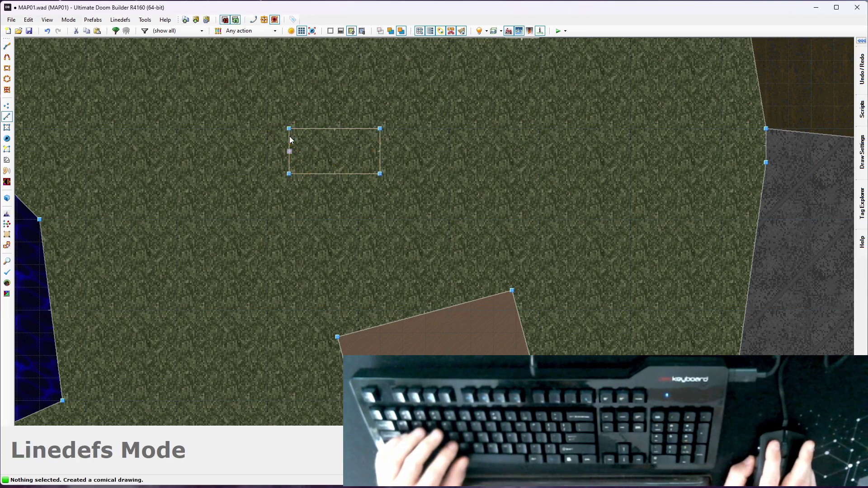
pyautogui.press('q')
# - Raise the separate rectangle's floor to height 8 and paste the STEP2 flat copied from the stairs onto it
pyautogui.click(434, 231)
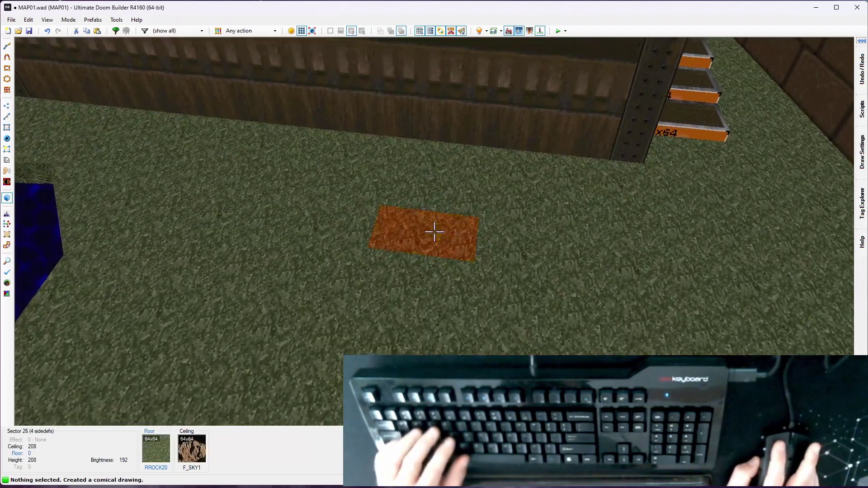
pyautogui.scroll(1, 434, 231)
pyautogui.hotkey('ctrl', 'c')
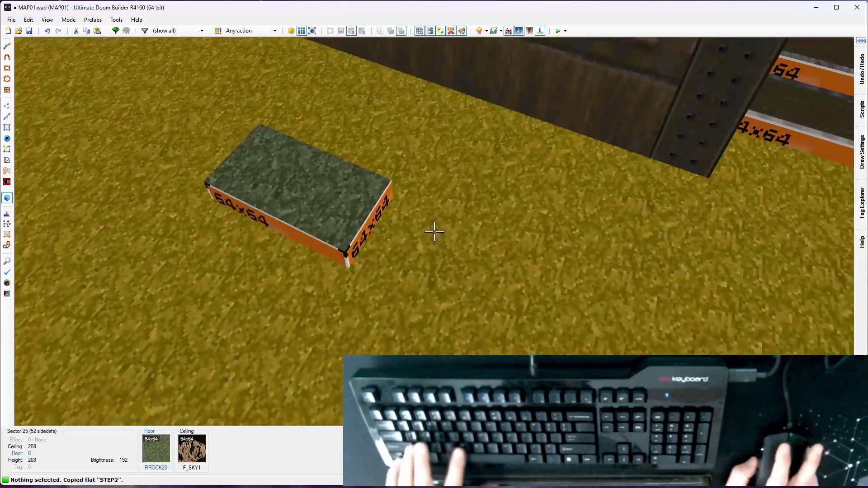
pyautogui.hotkey('ctrl', 'v')
pyautogui.press('e')
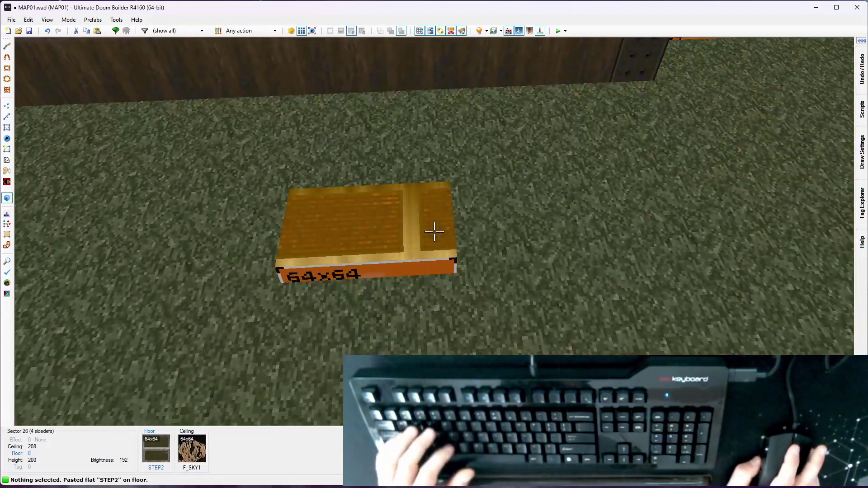
# - Move all four vertices of the separate STEP2 rectangle together so its lower-right corner is at 0, 128, aligning its edges with the flat's border
pyautogui.press('e')
pyautogui.press('e')
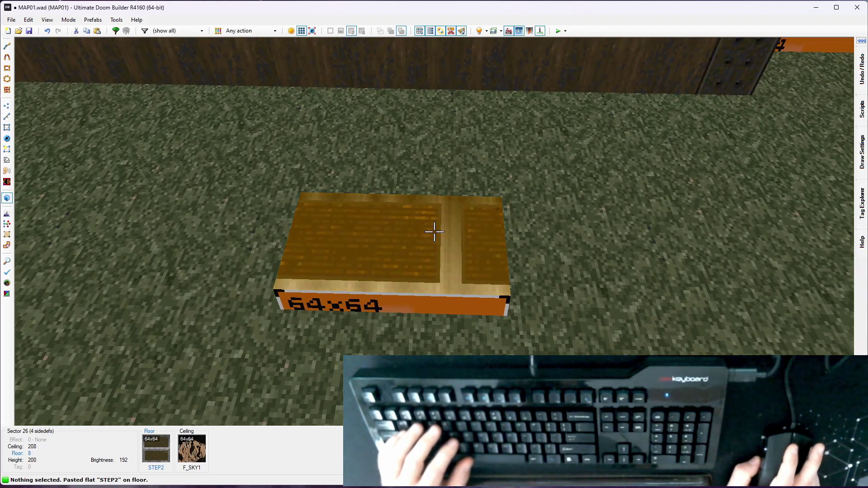
pyautogui.press('q')
pyautogui.press('space')
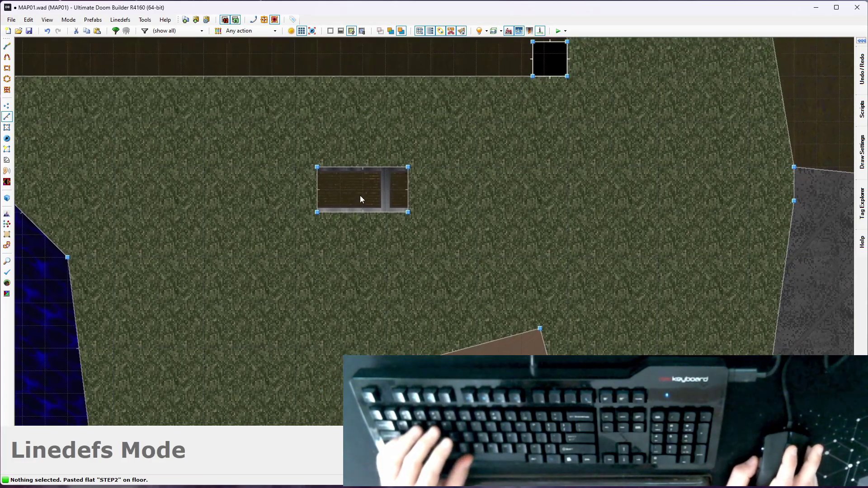
pyautogui.press('v')
pyautogui.moveTo(285, 129); pyautogui.dragTo(530, 270)
pyautogui.scroll(2, 419, 224)
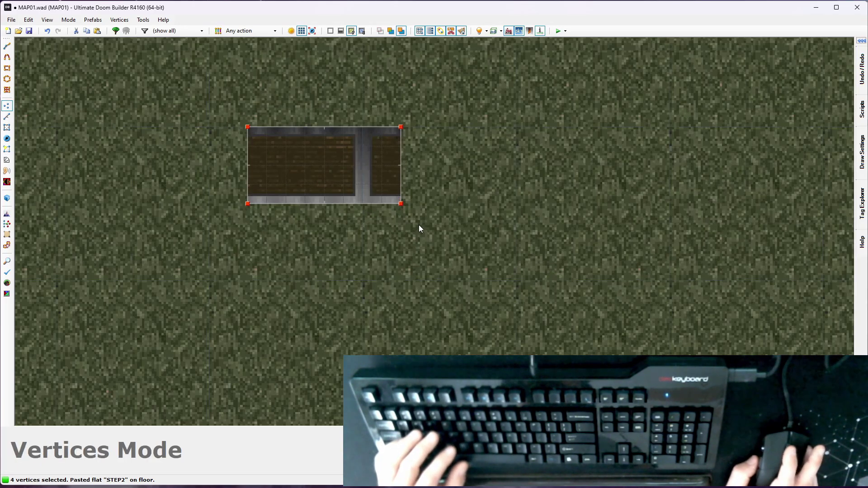
pyautogui.moveTo(403, 207); pyautogui.dragTo(403, 245)
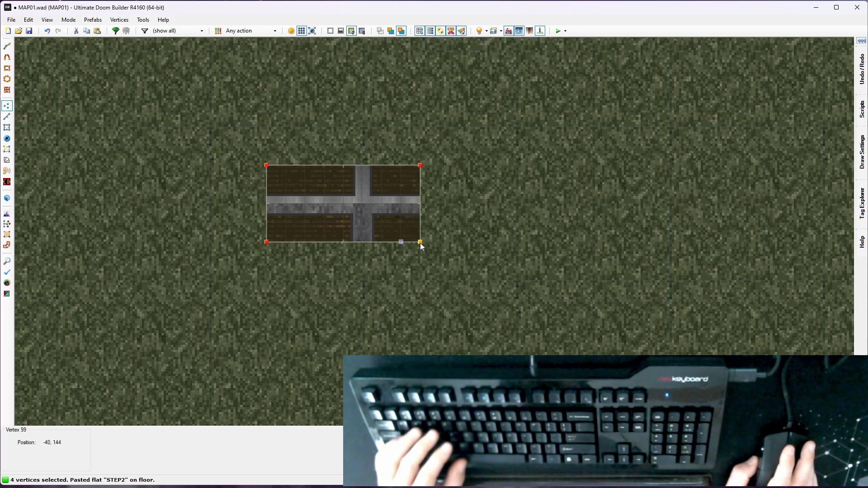
pyautogui.moveTo(446, 239); pyautogui.dragTo(517, 284)
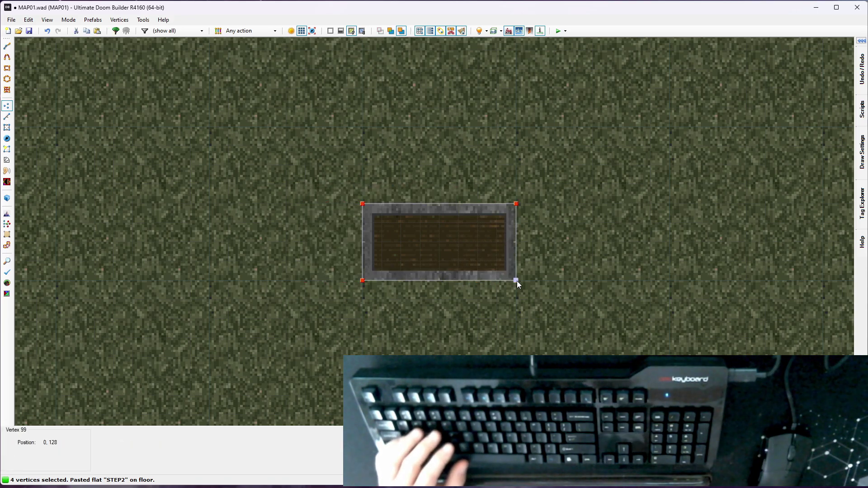
# - Delete the separate rectangular sector from the open grass, along with its four leftover vertices
pyautogui.press('w')
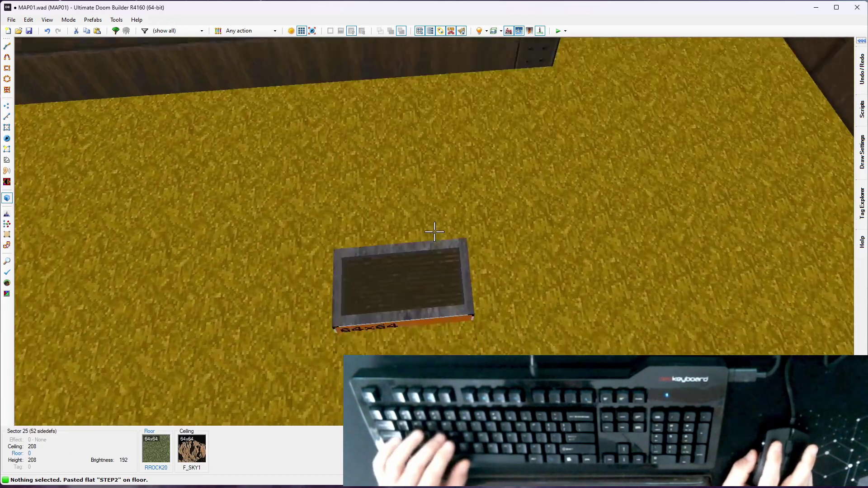
pyautogui.press('e')
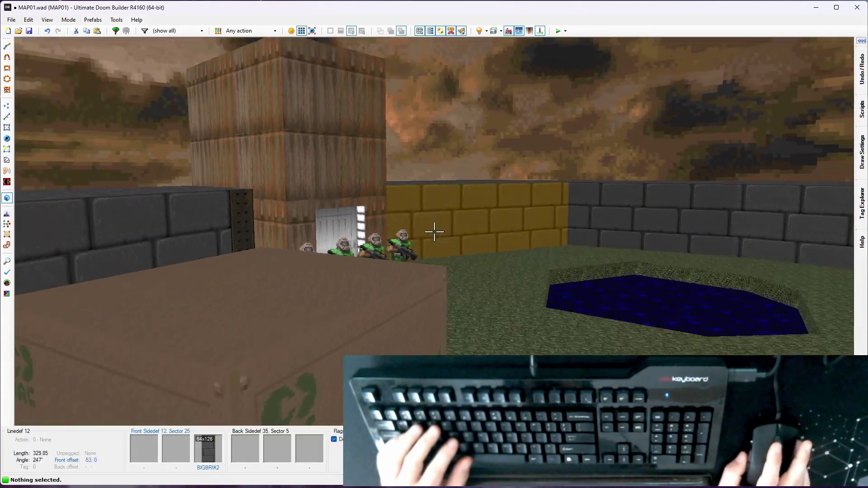
pyautogui.press('e')
pyautogui.press('w')
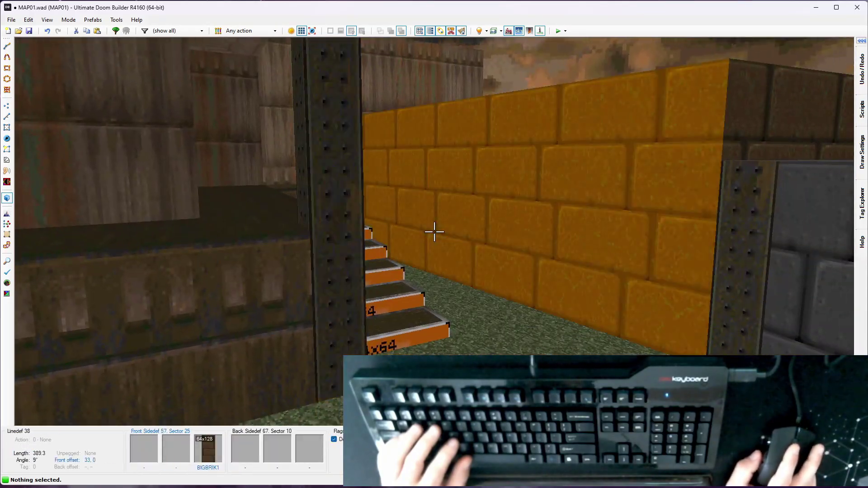
pyautogui.press('e')
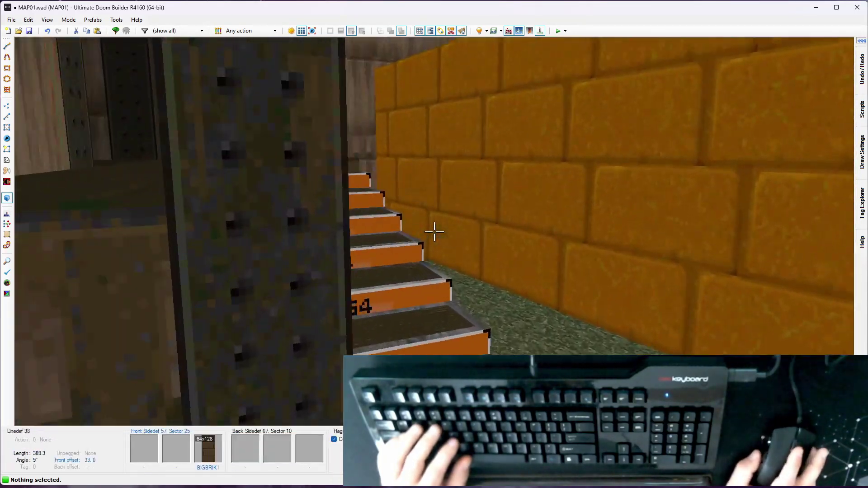
pyautogui.press('e')
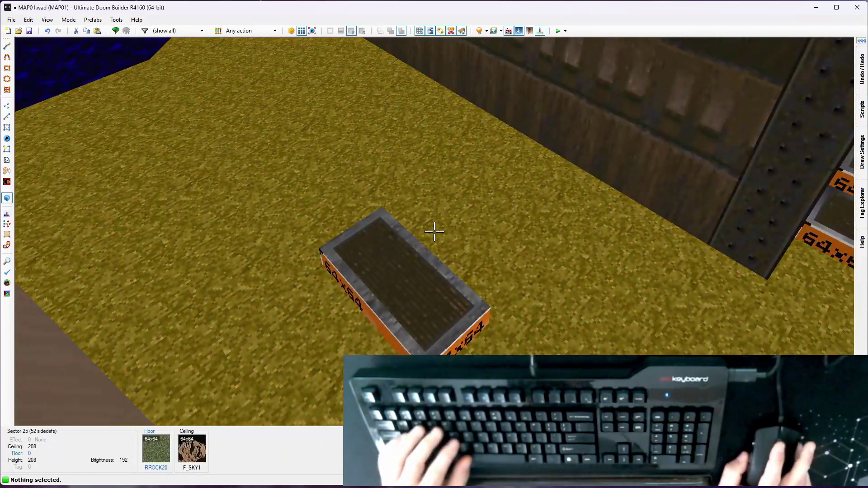
pyautogui.press('v')
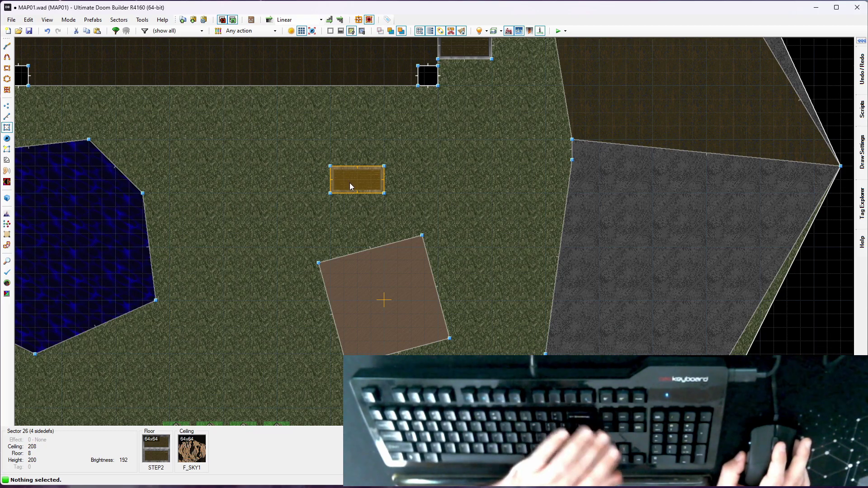
pyautogui.press('Delete')
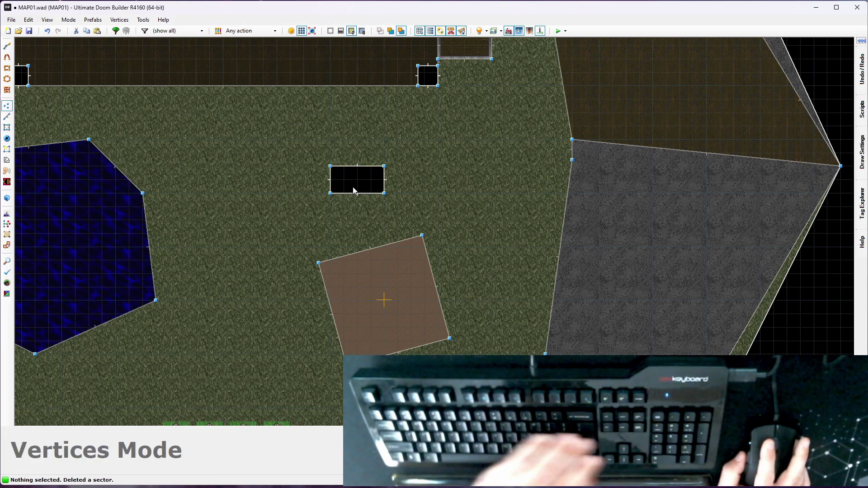
pyautogui.moveTo(281, 141); pyautogui.dragTo(439, 214)
pyautogui.press('Delete')
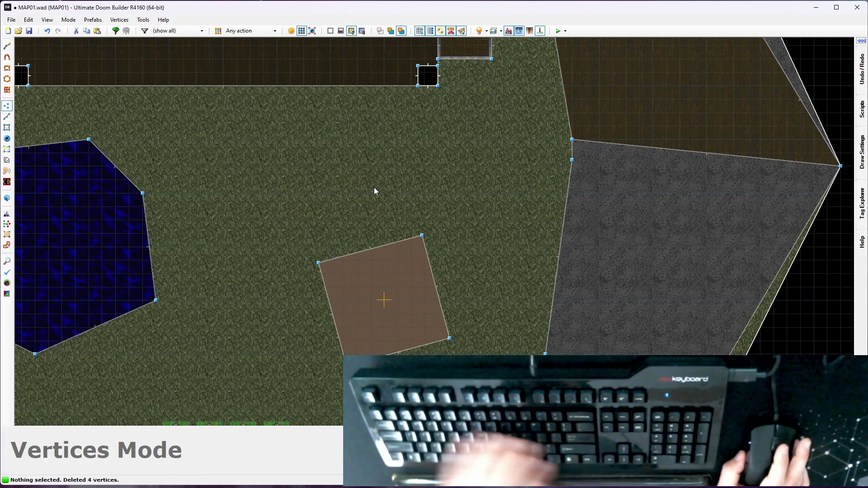
# - Set the lower texture of all eight stair riser faces to STEP1 from the Steps texture set
pyautogui.press('w')
pyautogui.press('e')
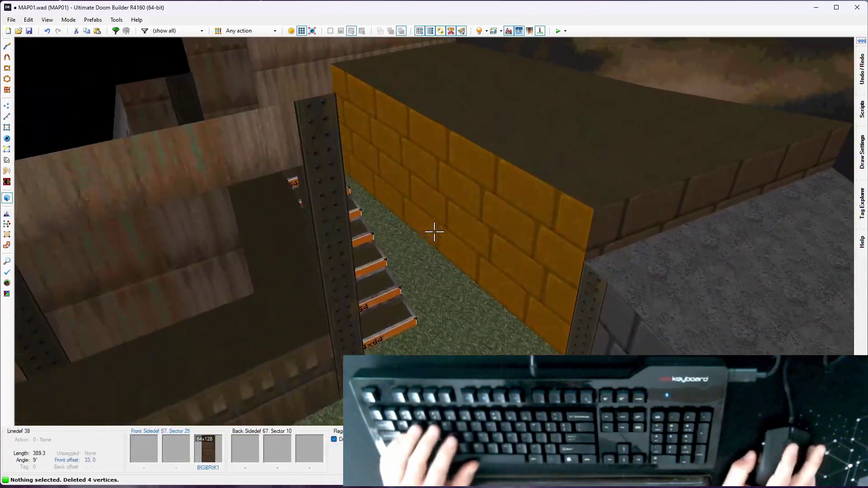
pyautogui.press('w')
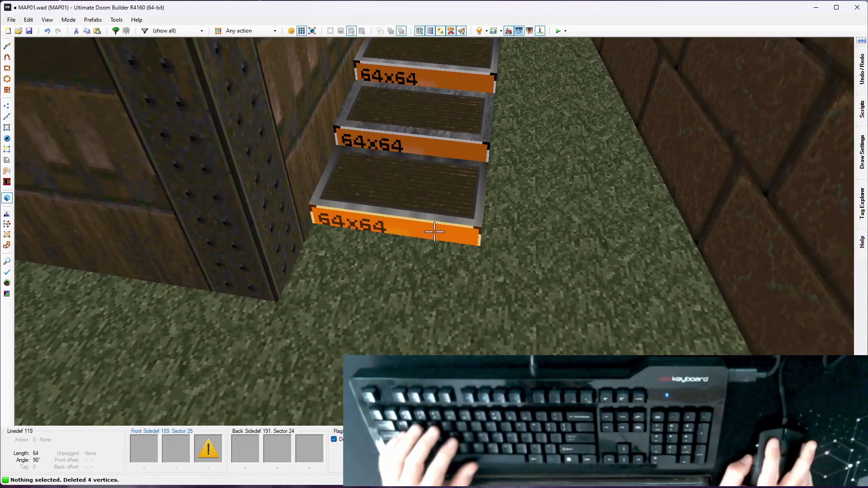
pyautogui.click(434, 232)
pyautogui.press('s')
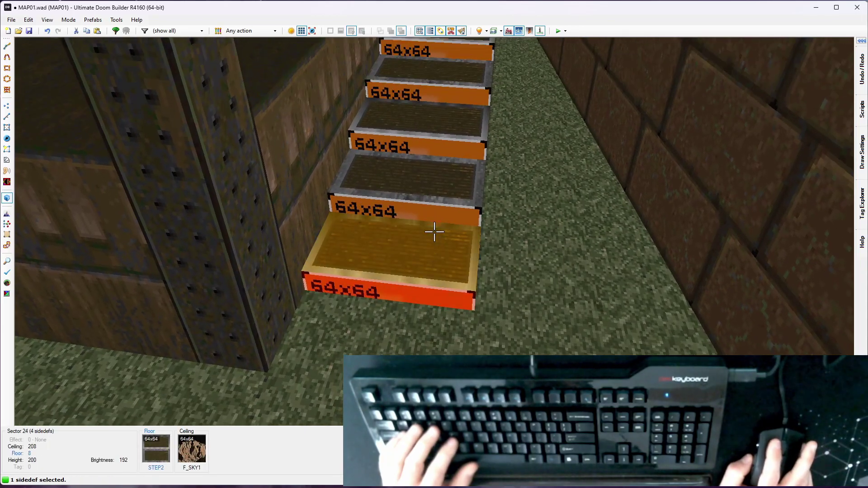
pyautogui.click(434, 232)
pyautogui.click(434, 232)
pyautogui.press('w')
pyautogui.click(434, 231)
pyautogui.click(434, 231)
pyautogui.click(435, 231)
pyautogui.click(434, 232)
pyautogui.press('w')
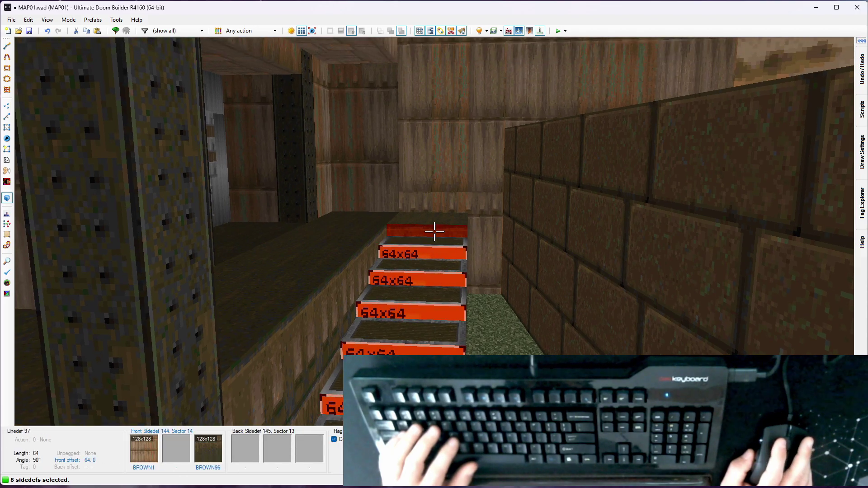
pyautogui.rightClick(434, 232)
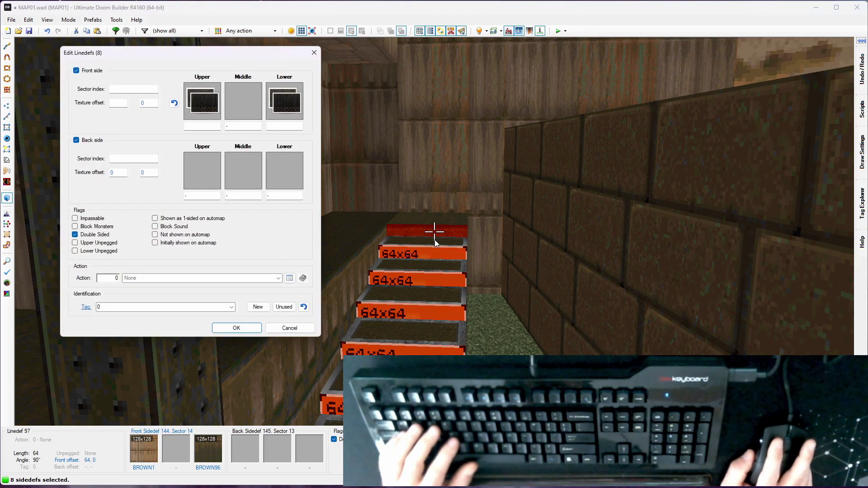
pyautogui.click(284, 101)
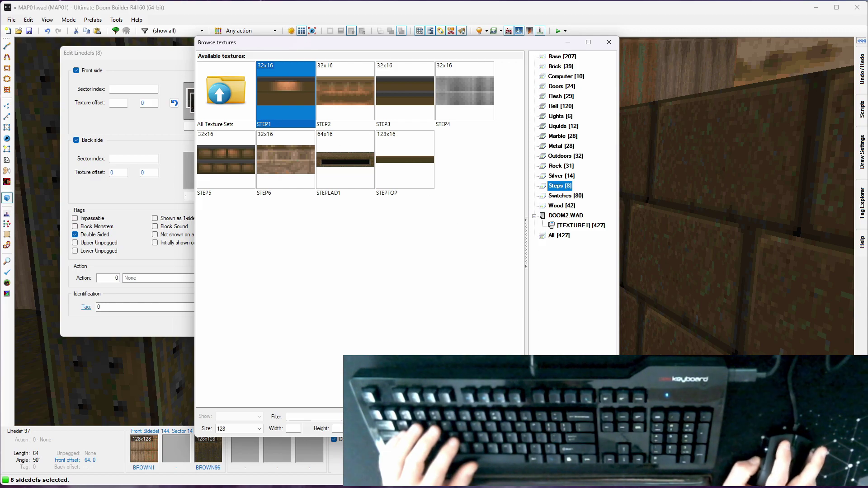
pyautogui.press('Return')
pyautogui.click(240, 331)
pyautogui.press('w')
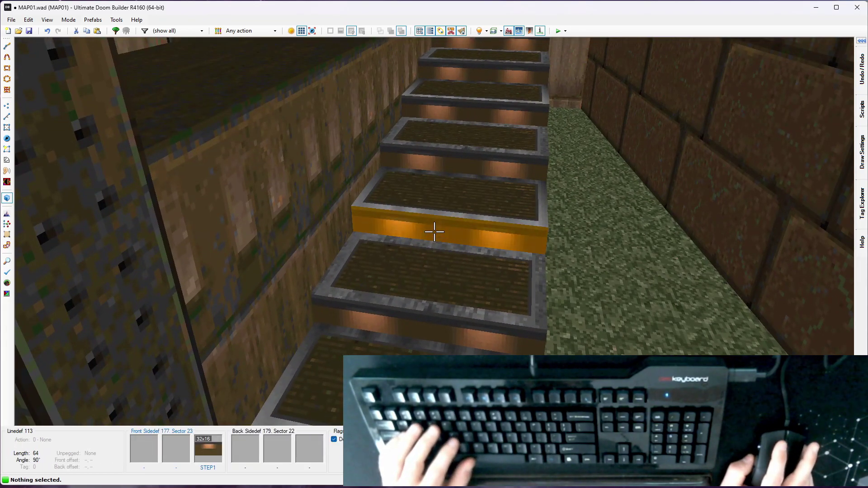
# - Set the lower texture of the seven exposed side faces of the stairs to METAL1 from the Metal texture set
pyautogui.press('w')
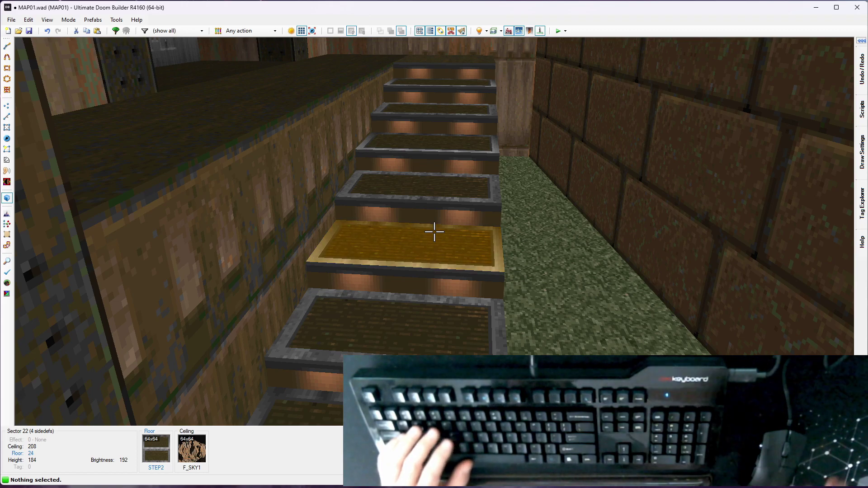
pyautogui.press('s')
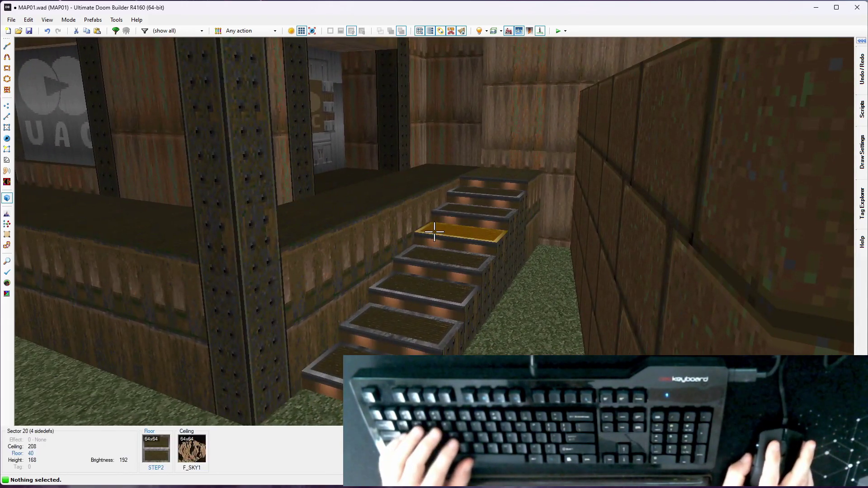
pyautogui.press('w')
pyautogui.press('w')
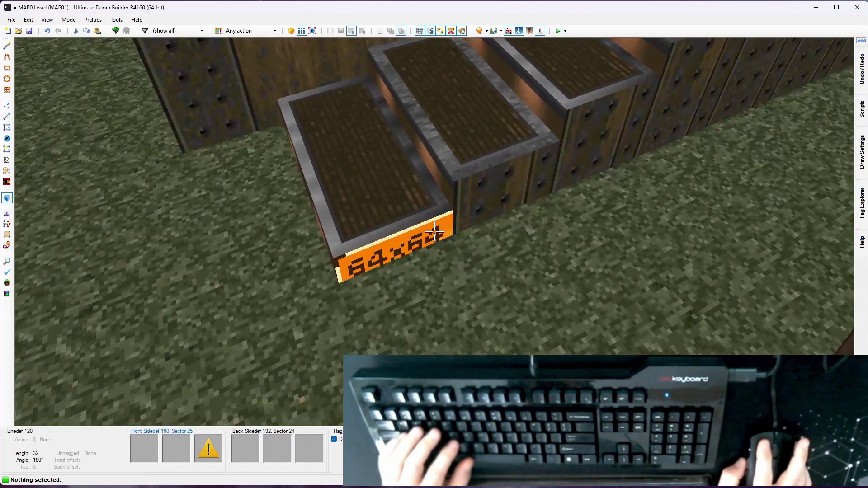
pyautogui.click(434, 231)
pyautogui.click(434, 232)
pyautogui.press('w')
pyautogui.click(434, 232)
pyautogui.press('s')
pyautogui.click(434, 231)
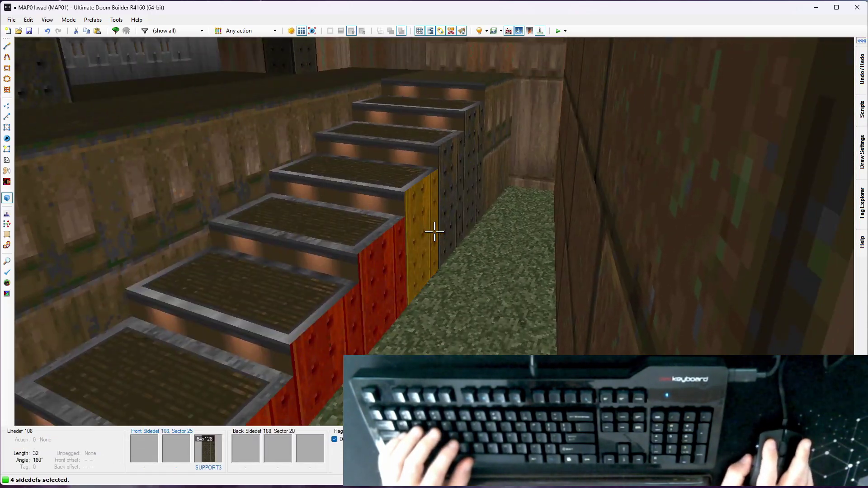
pyautogui.click(434, 232)
pyautogui.click(434, 232)
pyautogui.click(434, 232)
pyautogui.rightClick(435, 231)
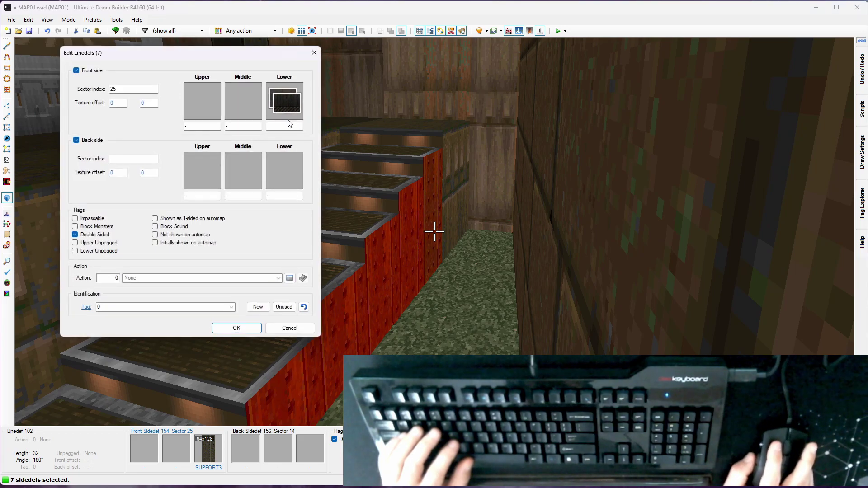
pyautogui.click(284, 102)
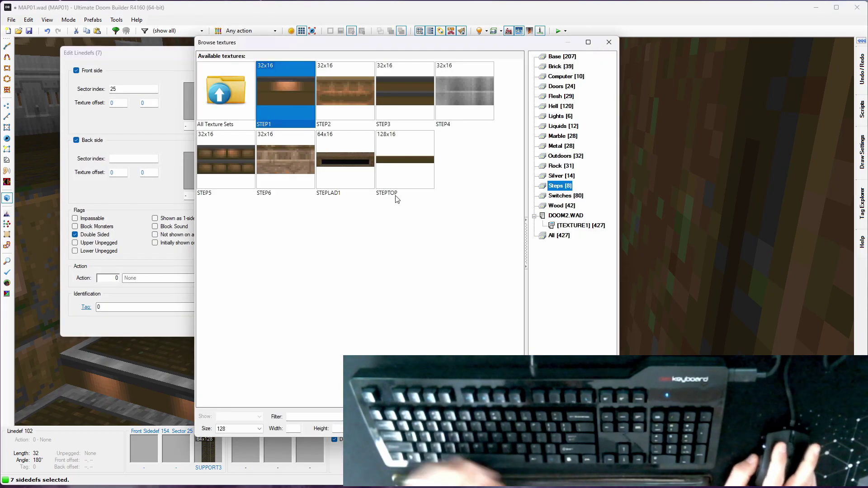
pyautogui.click(560, 146)
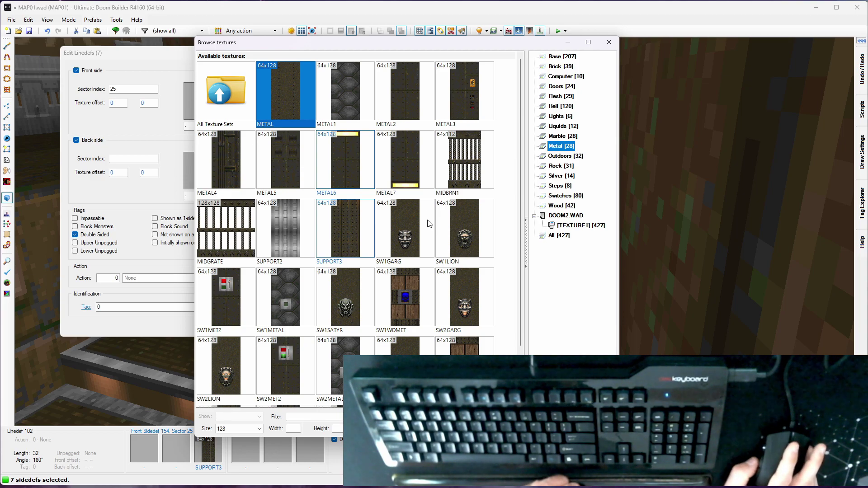
pyautogui.scroll(-1, 429, 224)
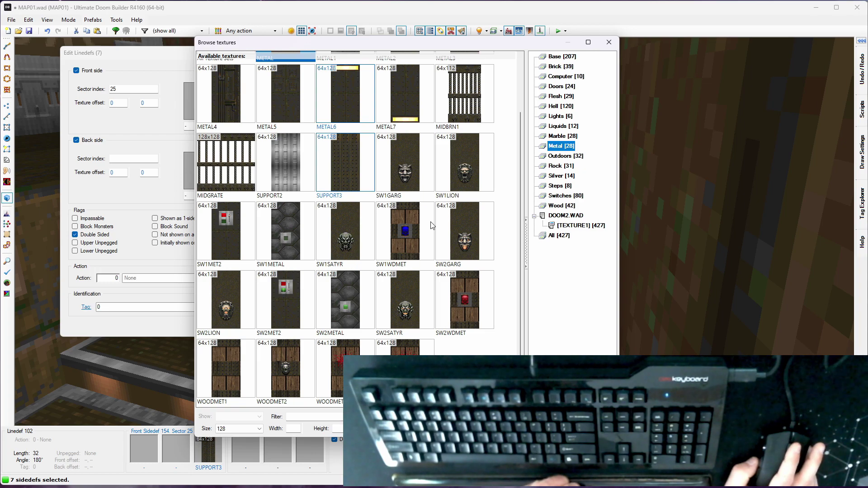
pyautogui.scroll(1, 432, 223)
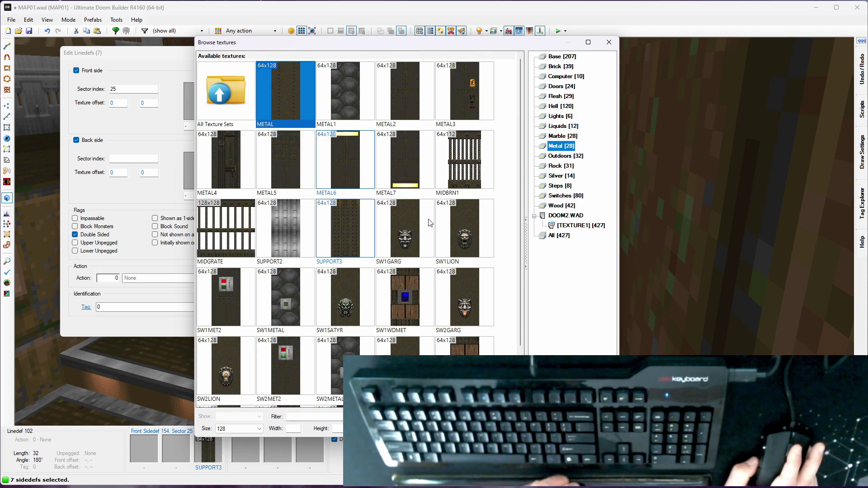
pyautogui.click(342, 69)
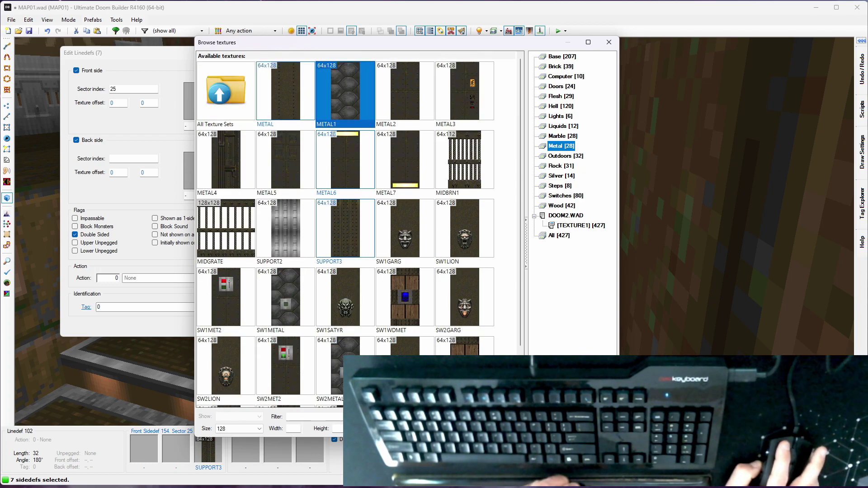
pyautogui.click(550, 428)
pyautogui.click(237, 329)
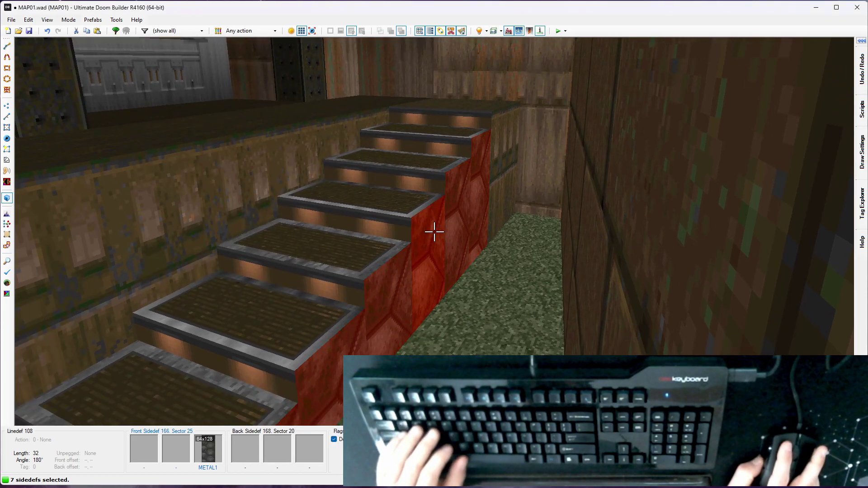
# - Auto-align the METAL1 textures across the selected stair side faces and clear the selection
pyautogui.hotkey('ctrl', 'a')
pyautogui.press('c')
pyautogui.press('d')
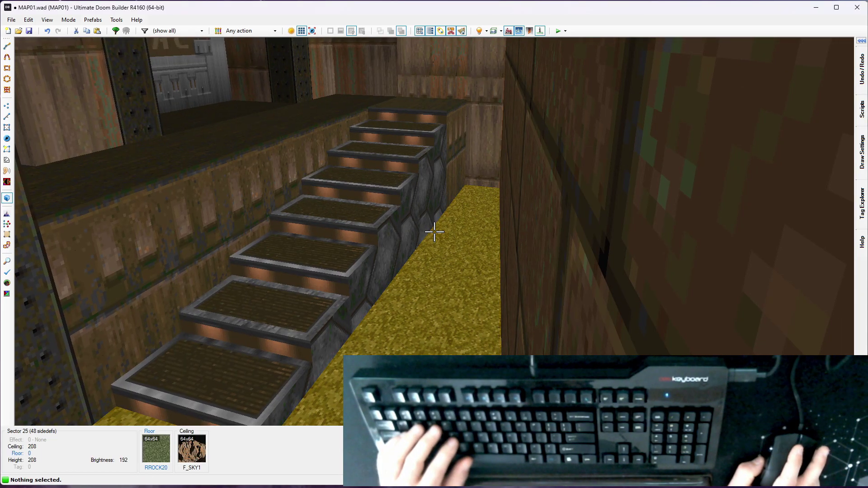
# - Set the lower texture of the seven exposed stair side faces to METAL2 from the Metal set and clear the selection
pyautogui.press('e')
pyautogui.click(435, 232)
pyautogui.click(435, 232)
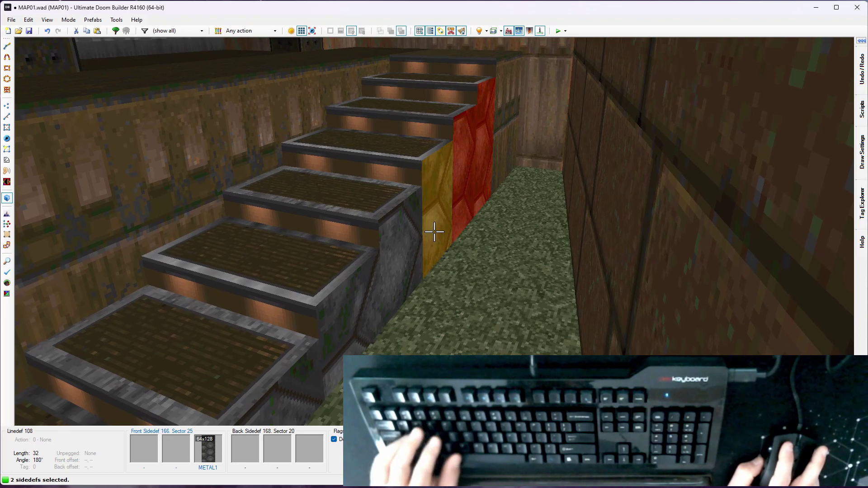
pyautogui.keyDown('shift'); pyautogui.click(435, 232); pyautogui.keyUp('shift')
pyautogui.rightClick(434, 231)
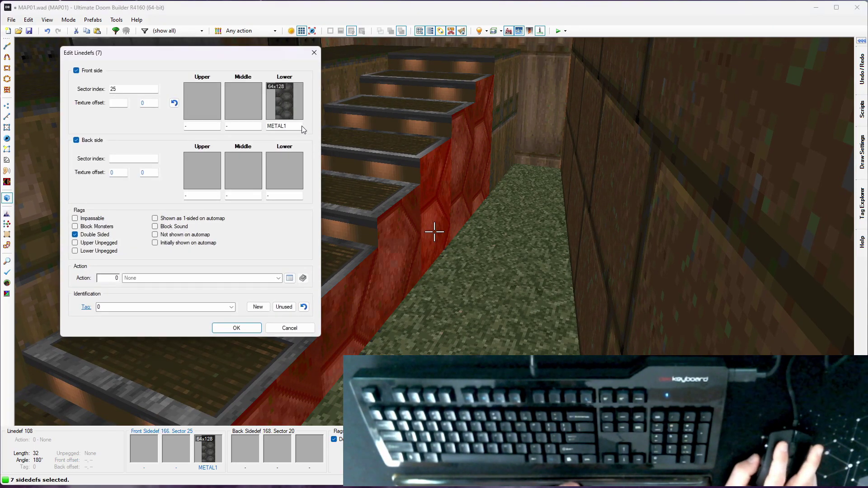
pyautogui.click(296, 113)
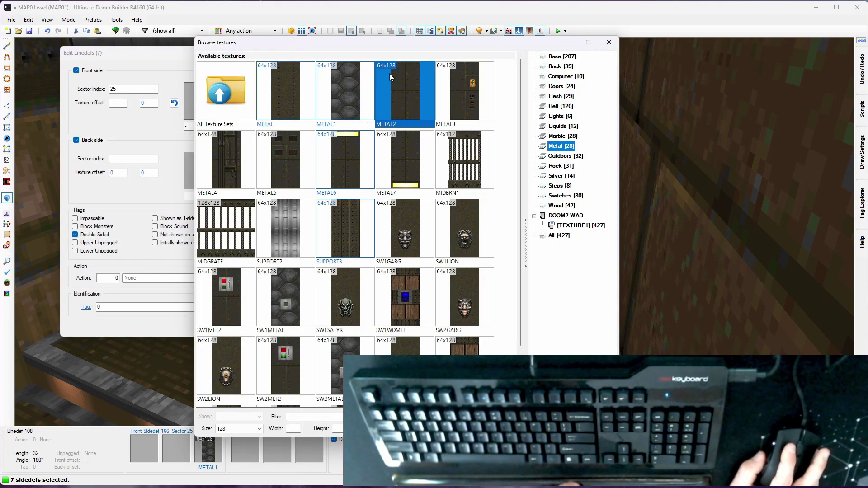
pyautogui.click(457, 427)
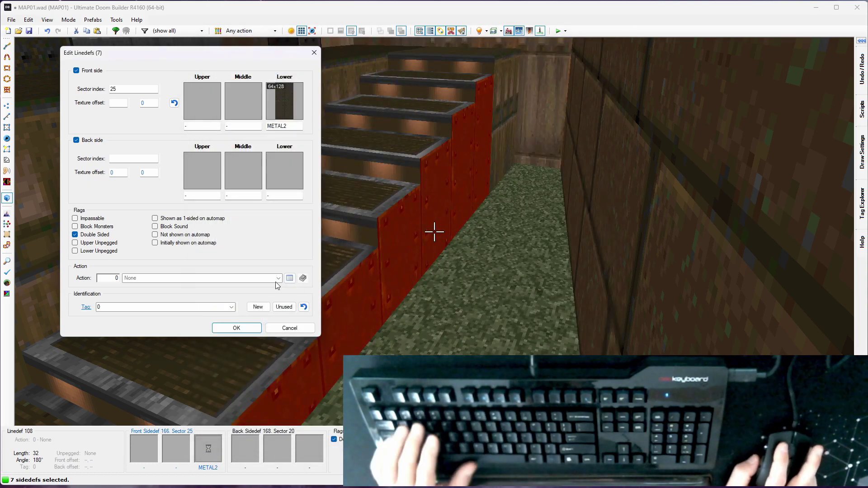
pyautogui.click(237, 329)
pyautogui.press('e')
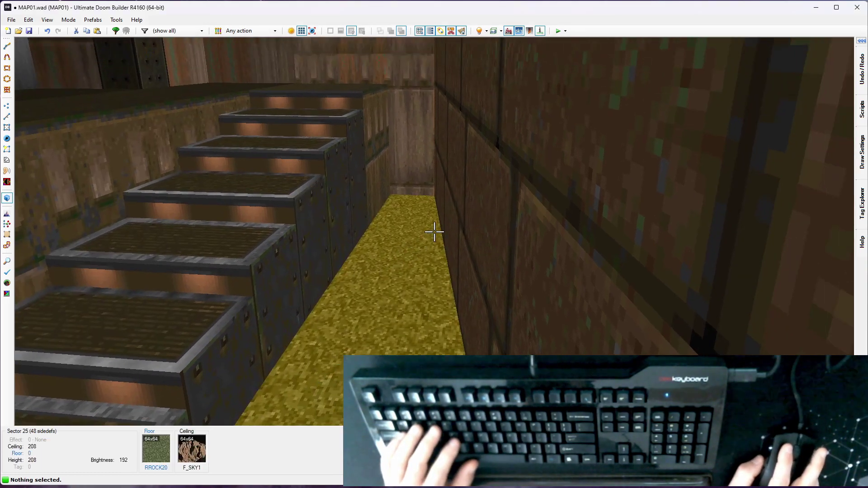
# - Examine the retextured staircase from the side and front, as well as the wall above it and the UAC recess
pyautogui.press('d')
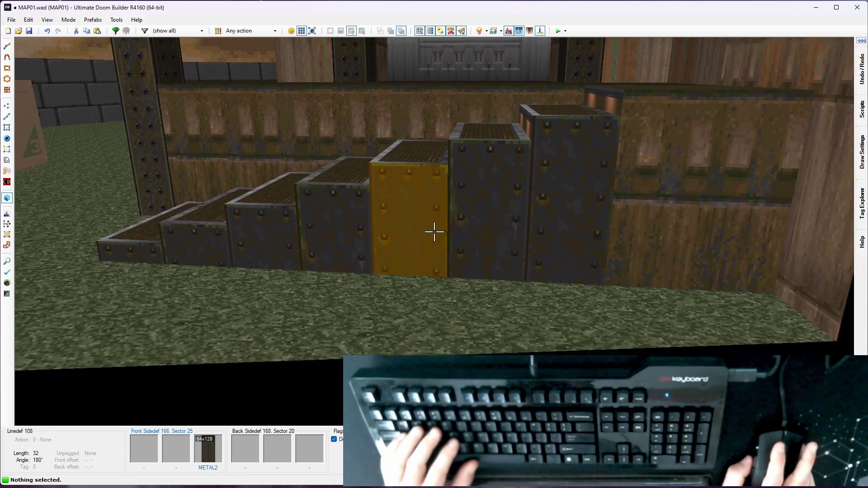
pyautogui.press('w')
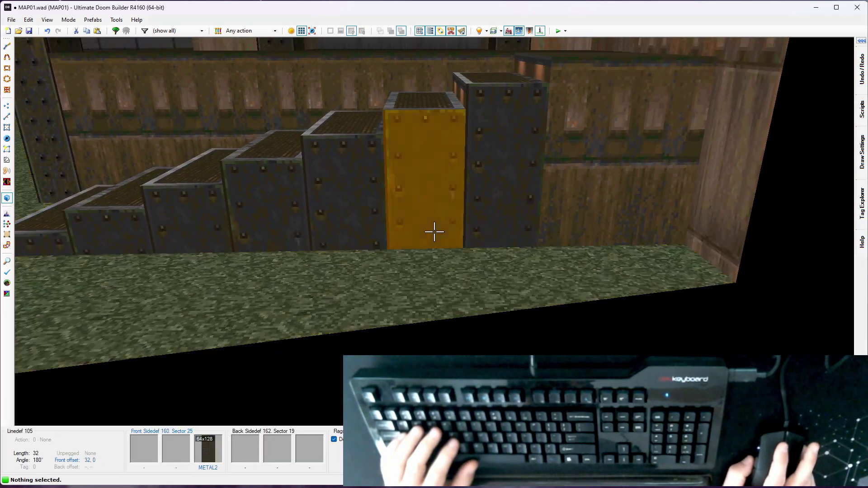
pyautogui.press('e')
pyautogui.press('d')
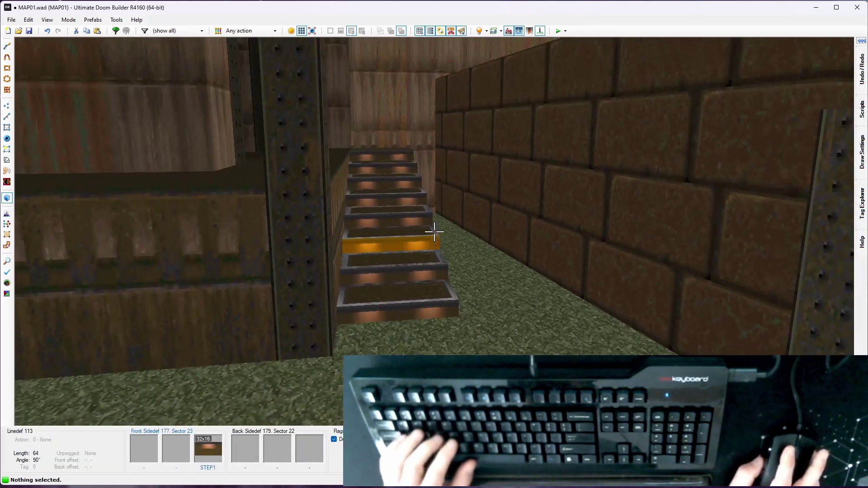
pyautogui.press('e')
pyautogui.press('e')
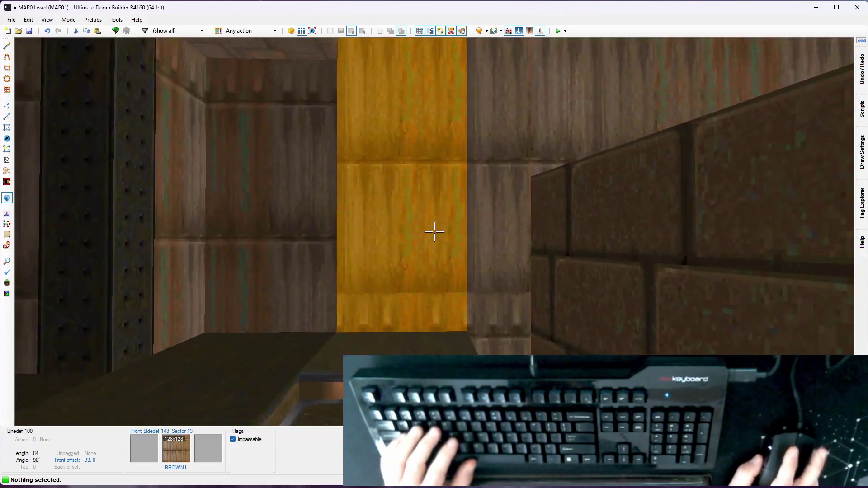
pyautogui.press('w')
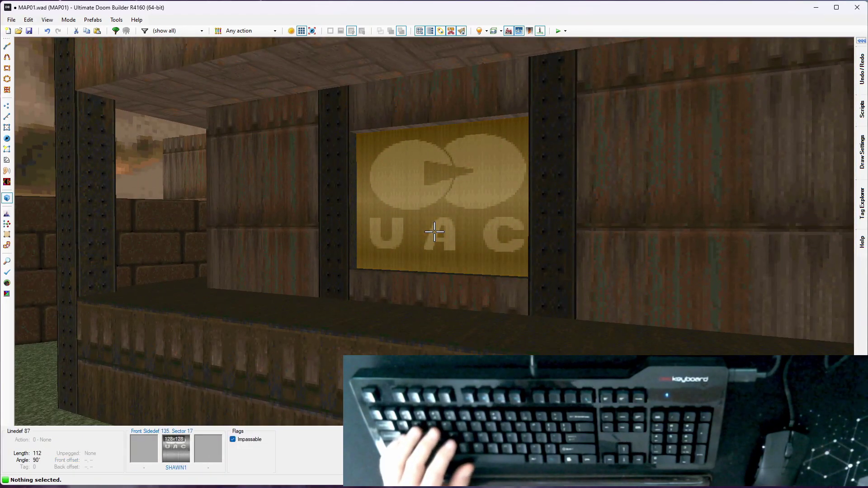
pyautogui.press('e')
pyautogui.press('w')
# - Save the map, launch it in Crispy Doom, and walk up the new staircase and along the ledge to the UAC recess
pyautogui.hotkey('ctrl', 's')
pyautogui.press('F9')
pyautogui.press('w')
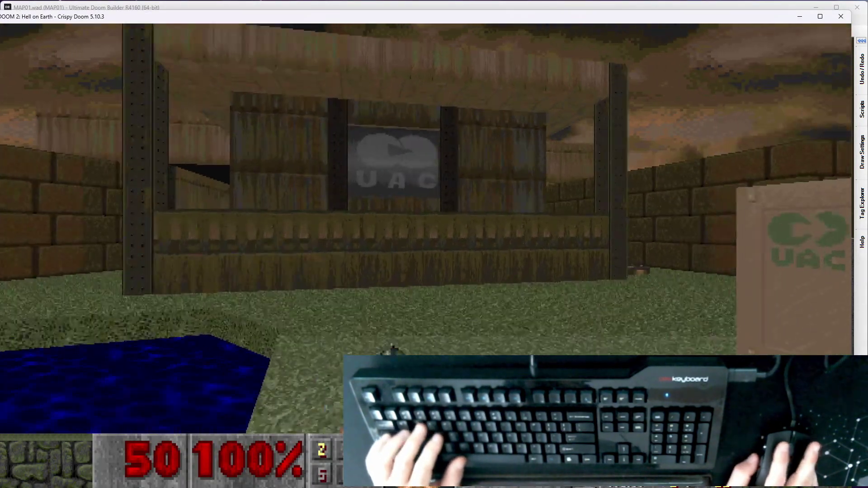
pyautogui.press('w')
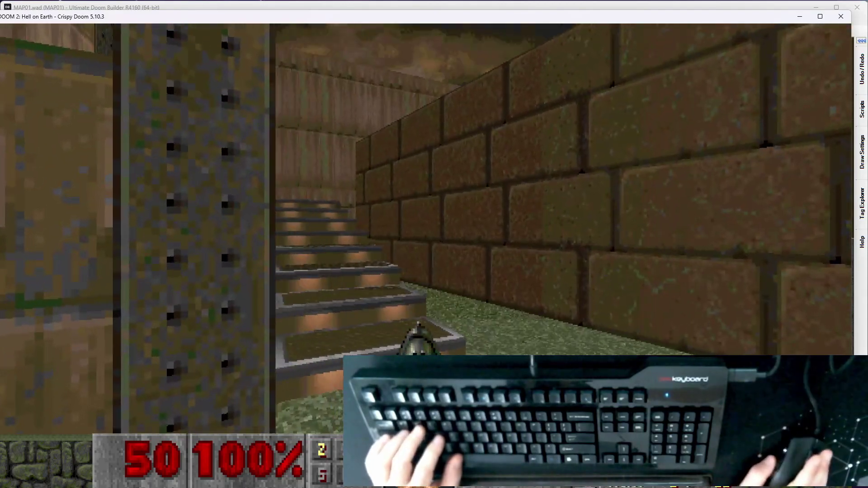
pyautogui.press('w')
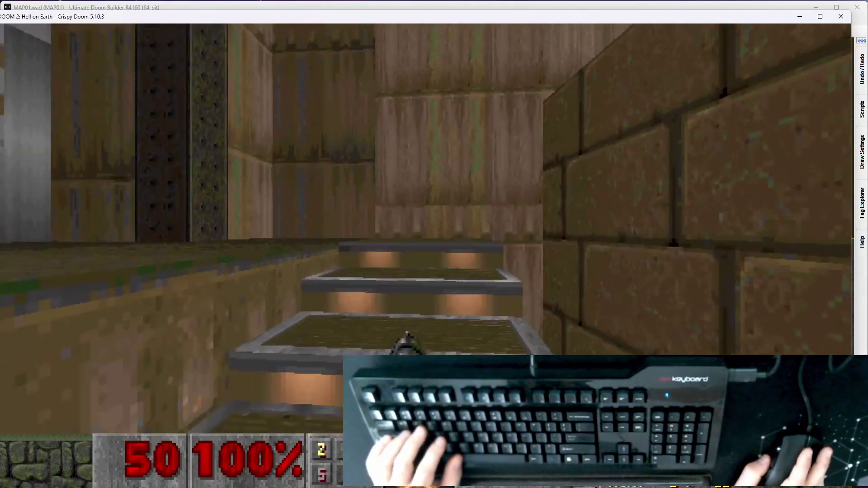
pyautogui.press('w')
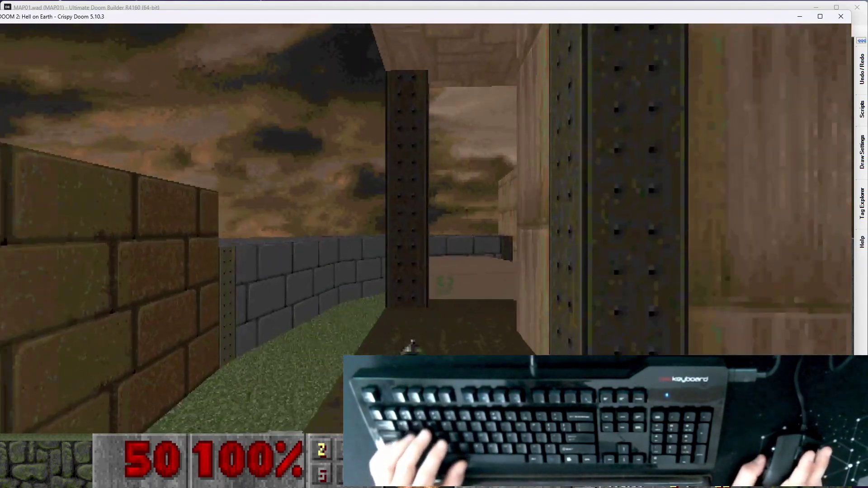
pyautogui.press('w')
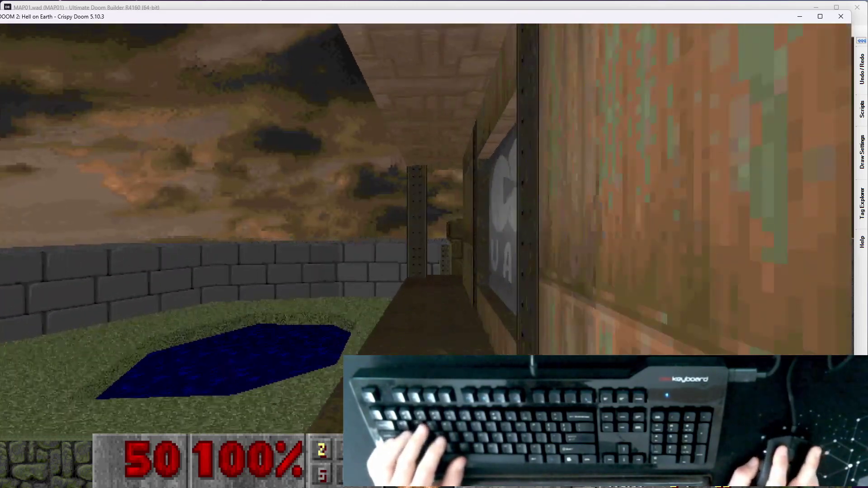
pyautogui.press('w')
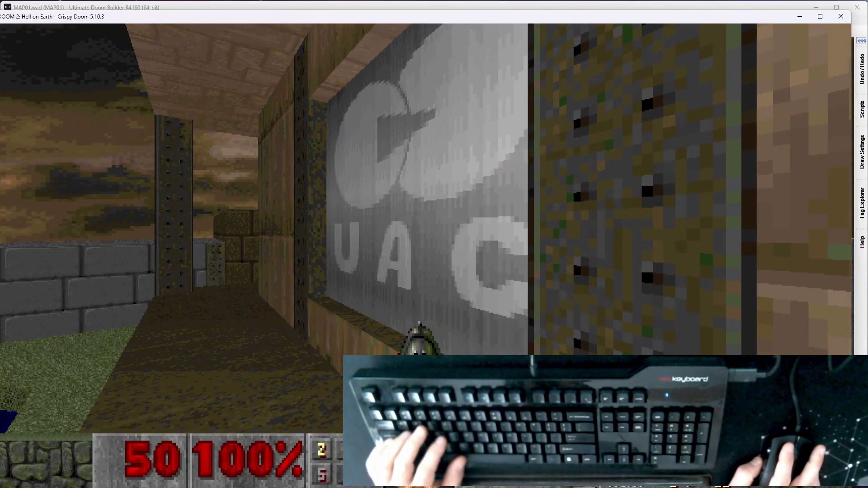
# - Test walking into and backing out of the UAC recess from several angles, and quit the game
pyautogui.press('w')
pyautogui.press('s')
pyautogui.press('Right')
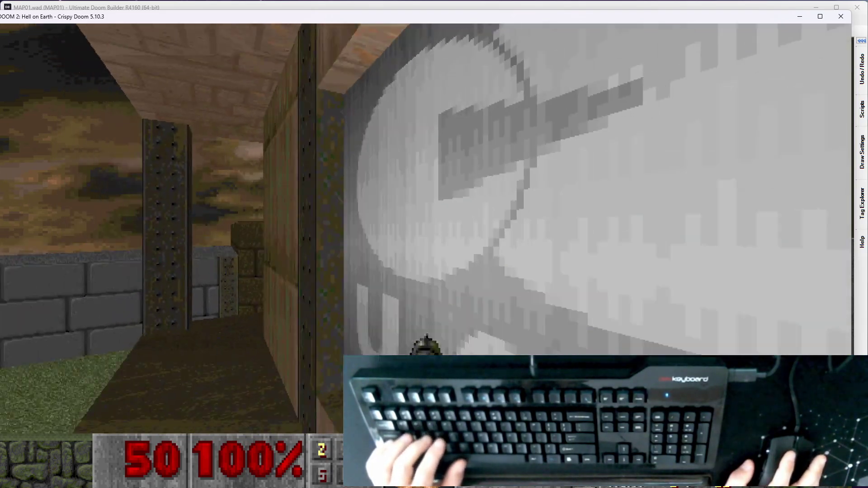
pyautogui.press('s')
pyautogui.press('w')
pyautogui.press('s')
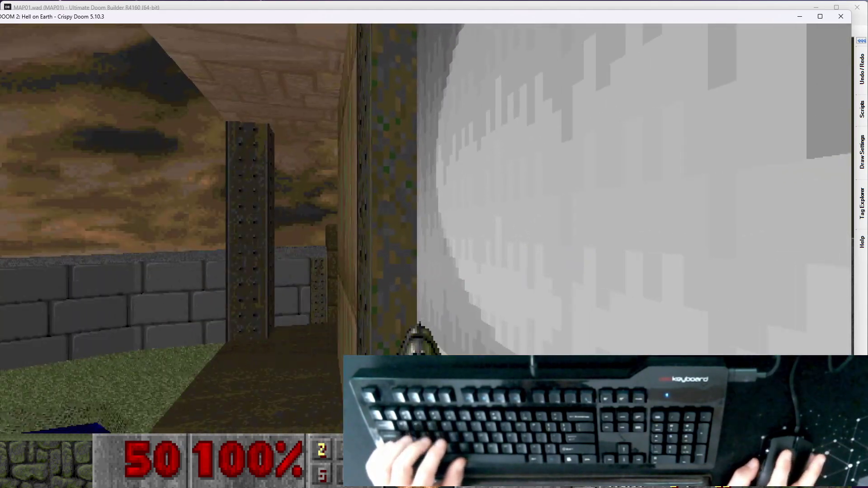
pyautogui.press('s')
pyautogui.press('w')
pyautogui.press('w')
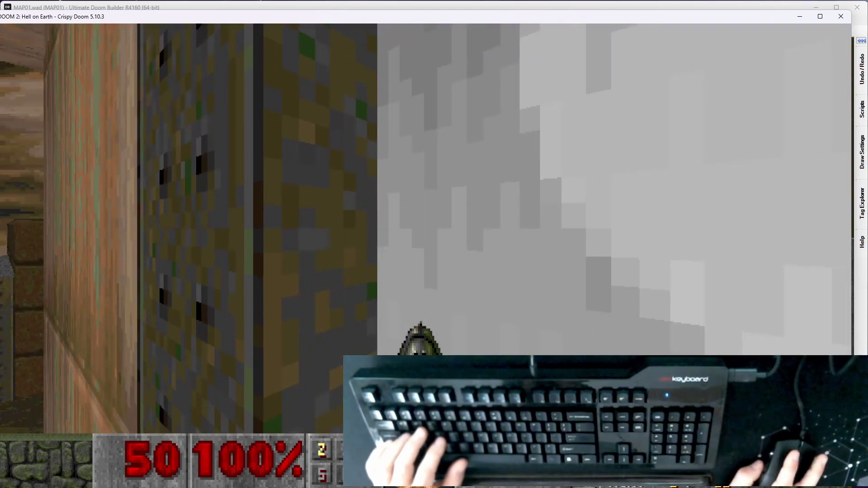
pyautogui.press('s')
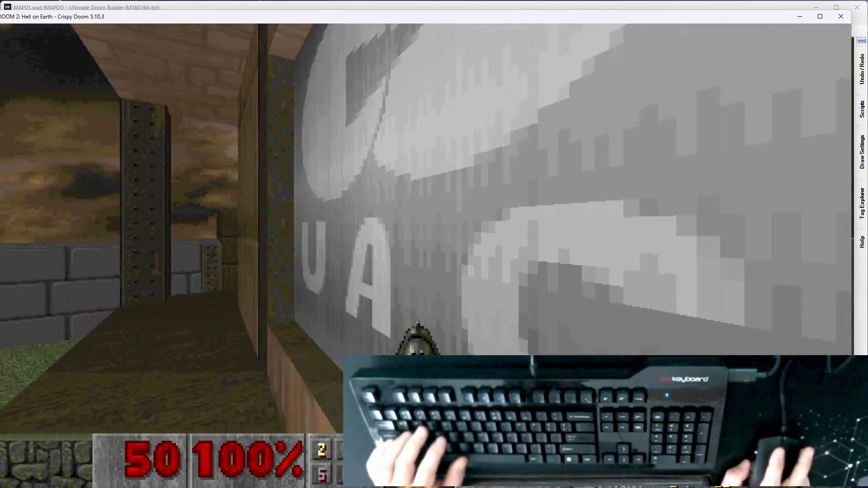
pyautogui.press('w')
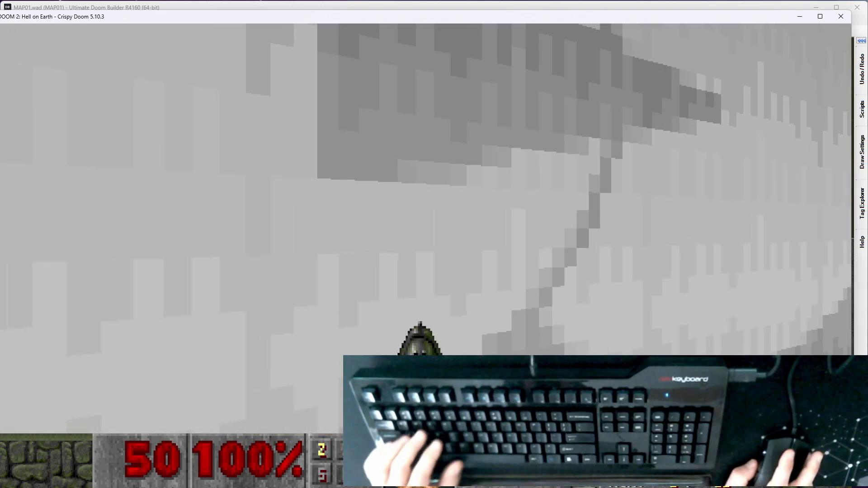
pyautogui.press('s')
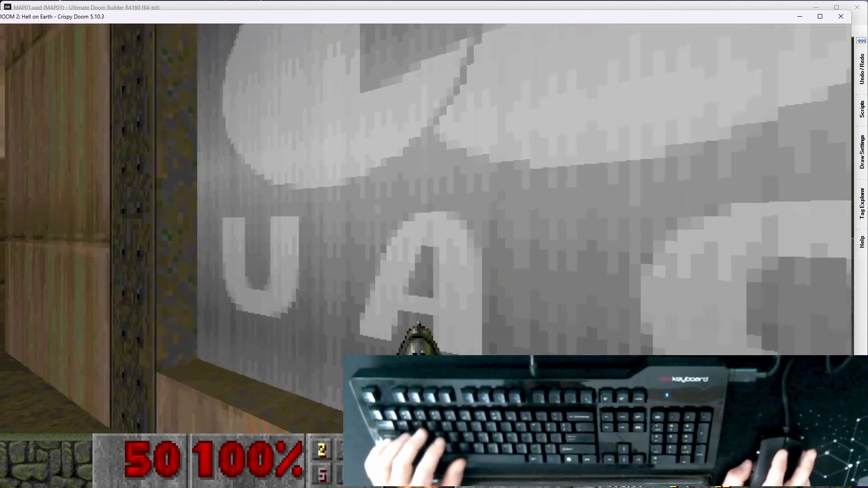
pyautogui.press('w')
pyautogui.press('s')
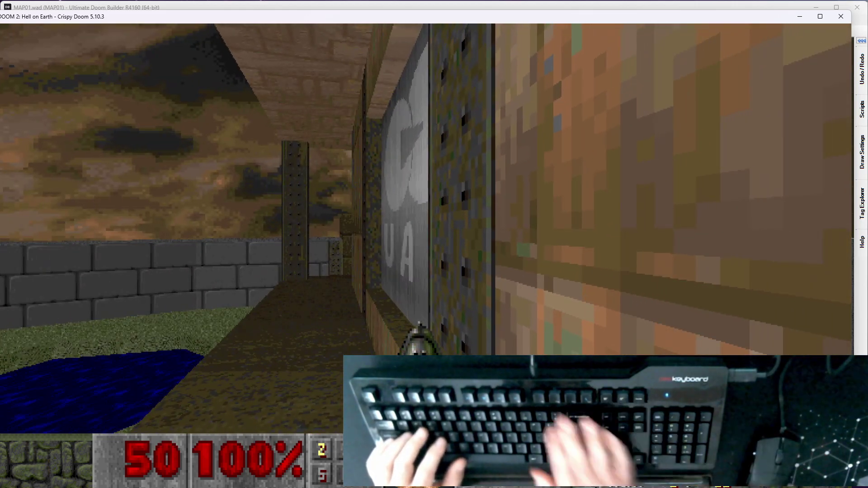
pyautogui.press('F10')
pyautogui.press('y')
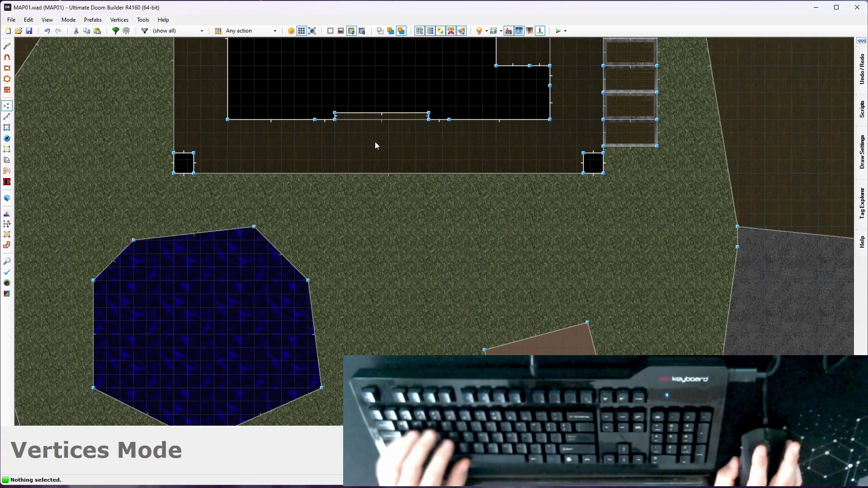
# - Toggle Lower Unpegged on the SHAWN1 wall inside the UAC recess, and check the recess's upper edge in 3D
pyautogui.press('q')
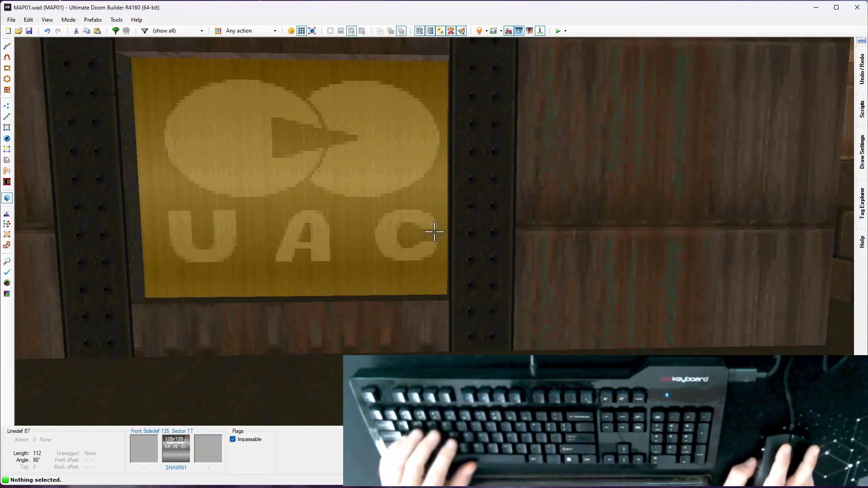
pyautogui.press('l')
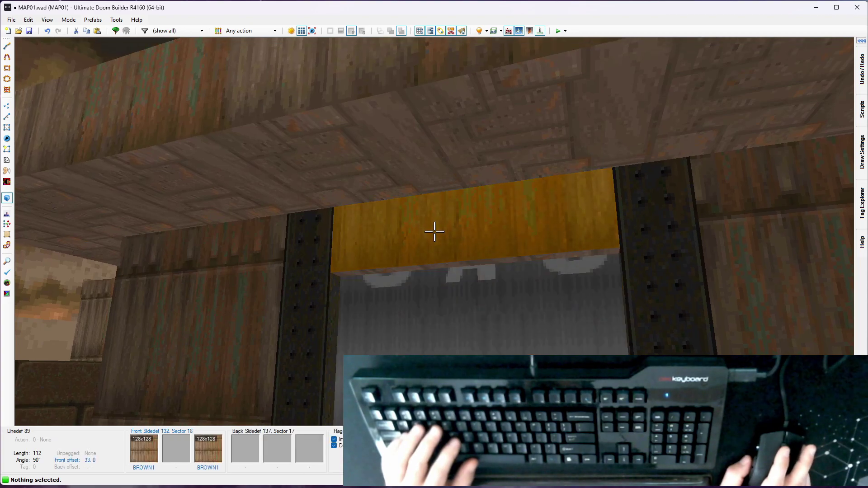
pyautogui.press('w')
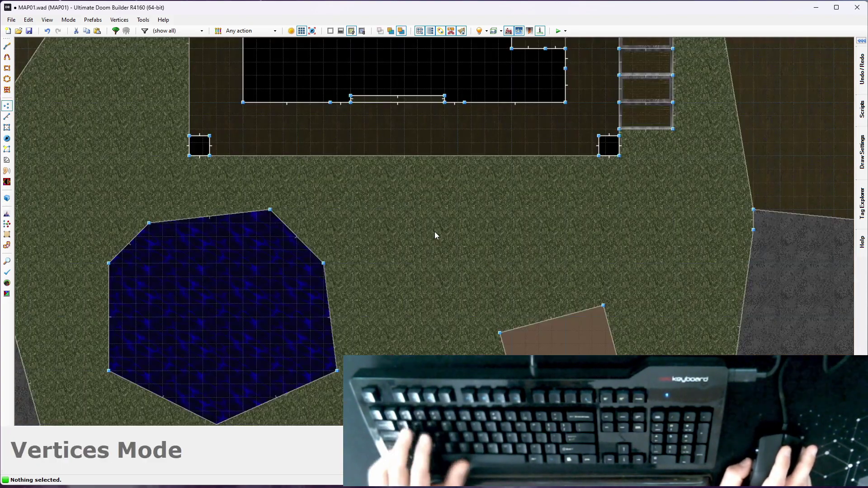
# - Test the map again in Crispy Doom, climbing the stairs and walking the ledge to check the adjusted recess
pyautogui.press('F9')
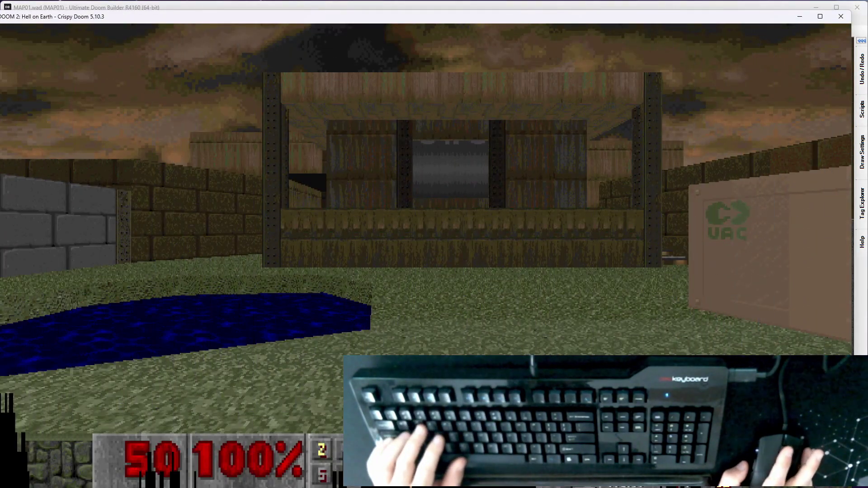
pyautogui.press('w')
pyautogui.press('s')
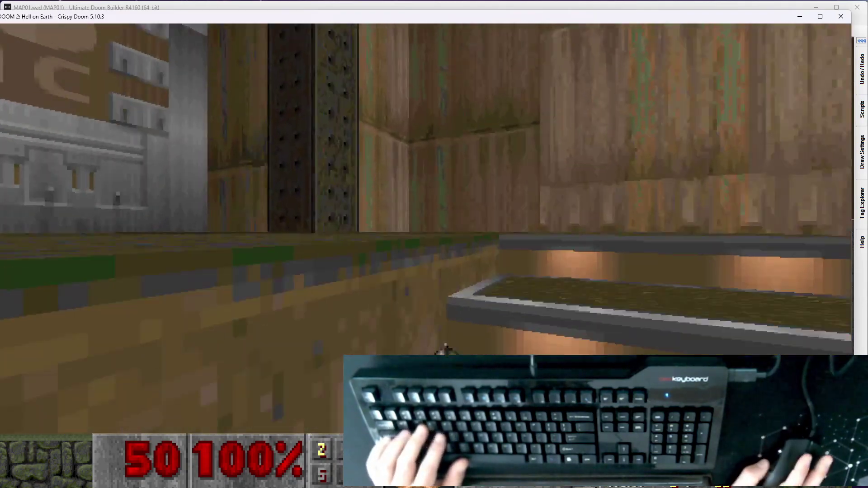
pyautogui.press('w')
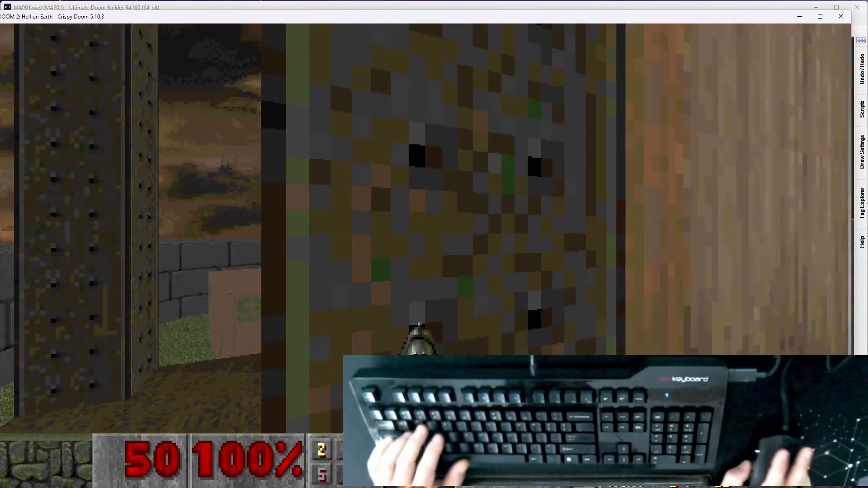
pyautogui.moveTo(435, 244)
pyautogui.press('w')
pyautogui.press('w')
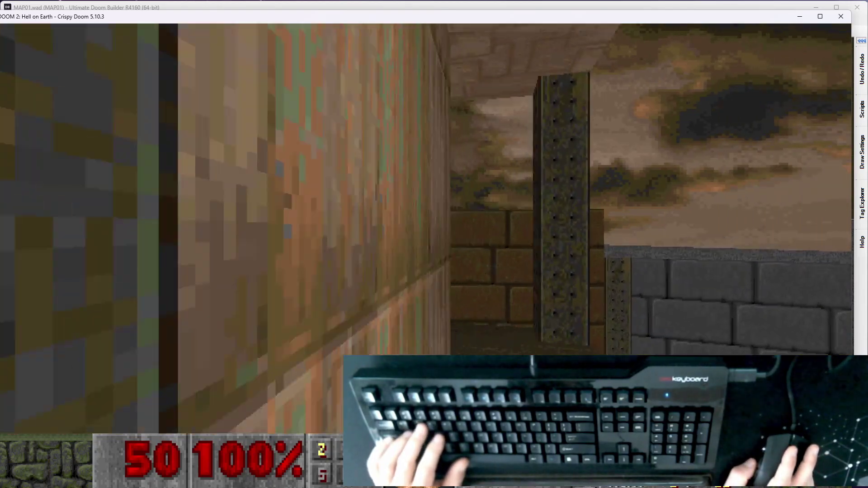
pyautogui.press('w')
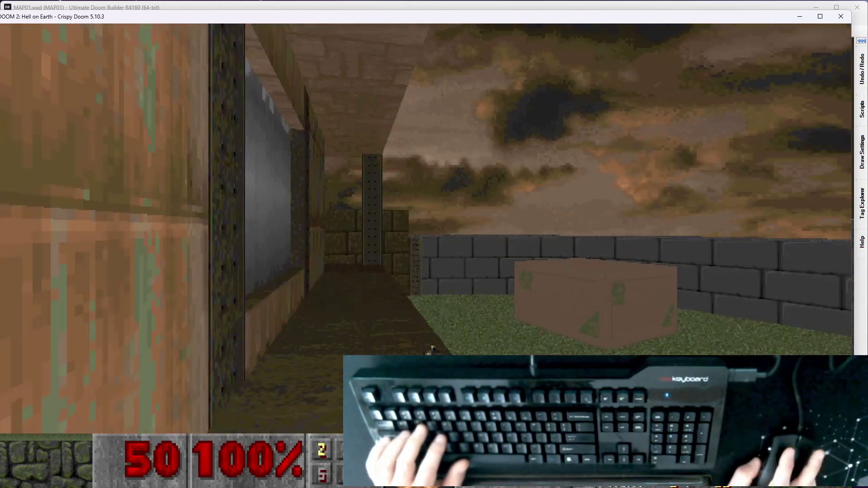
pyautogui.press('w')
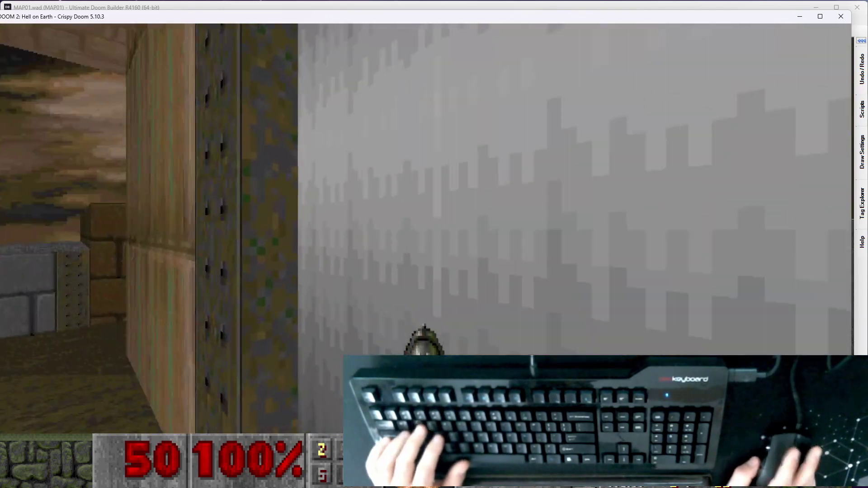
pyautogui.press('w')
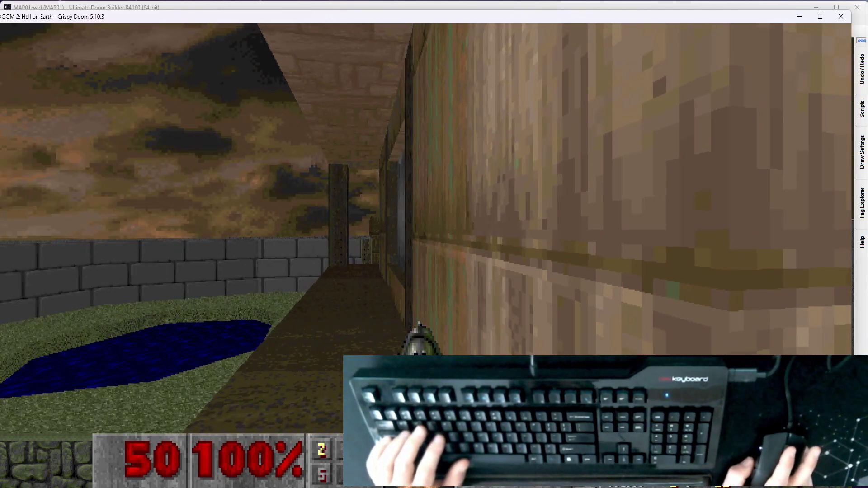
pyautogui.press('w')
pyautogui.press('a')
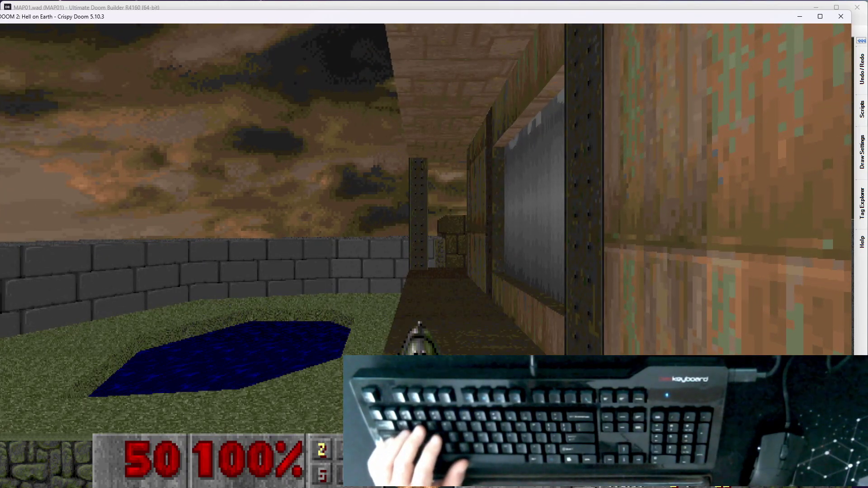
# - Walk up to the UAC recess in the running game, check its back wall from both directions, and quit the game
pyautogui.press('w')
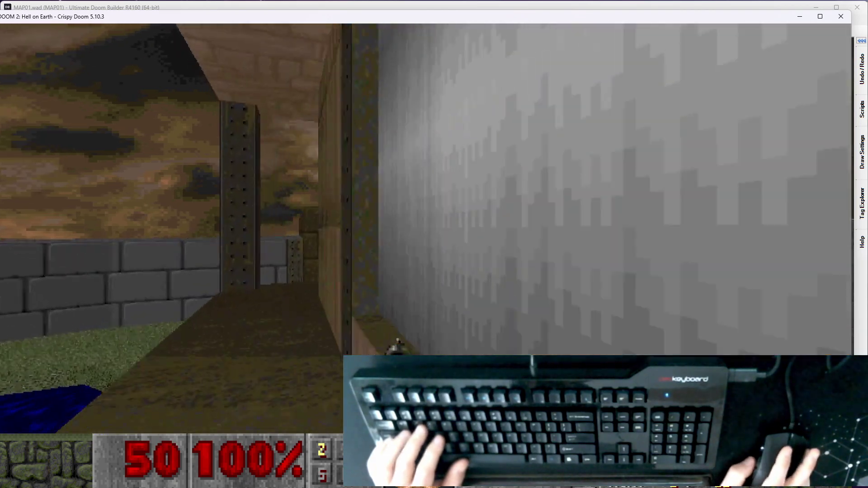
pyautogui.press('a')
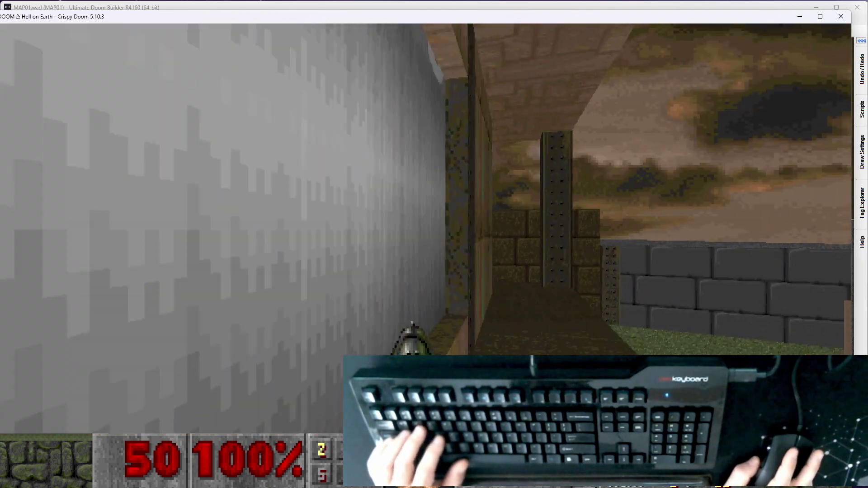
pyautogui.press('F10')
pyautogui.press('y')
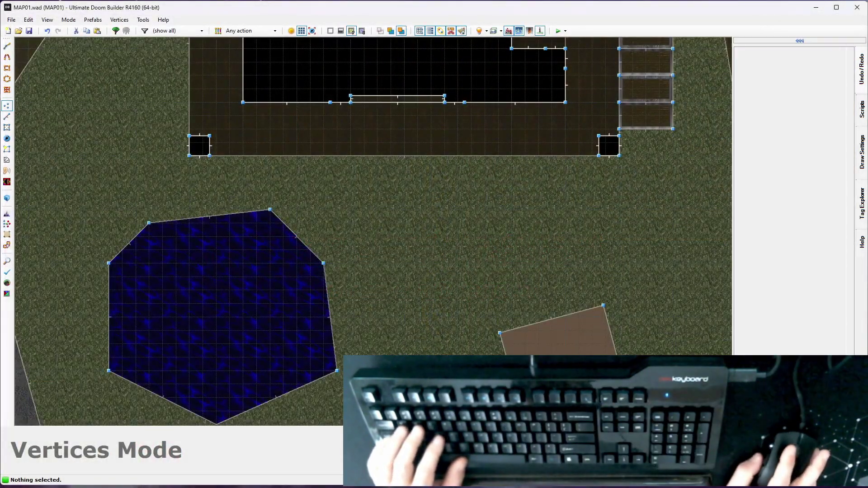
# - Turn off Lower Unpegged on the SHAWN1 wall at the back of the UAC recess in the 3D view
pyautogui.press('w')
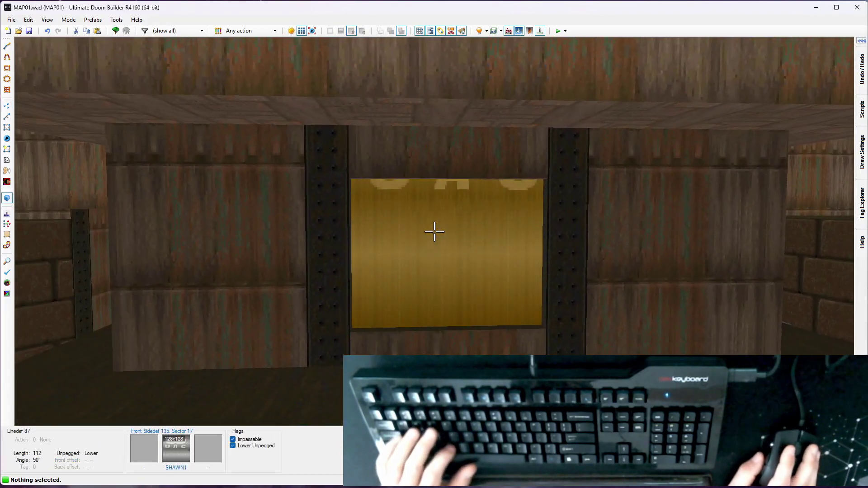
pyautogui.rightClick(434, 231)
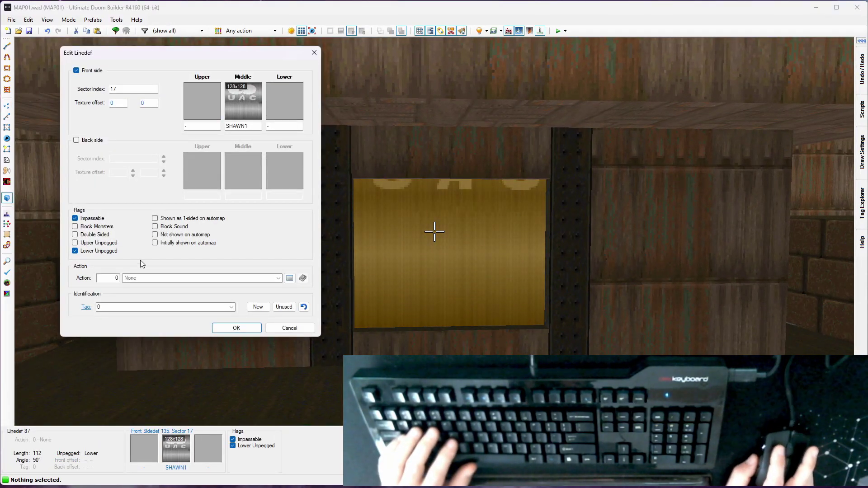
pyautogui.click(110, 251)
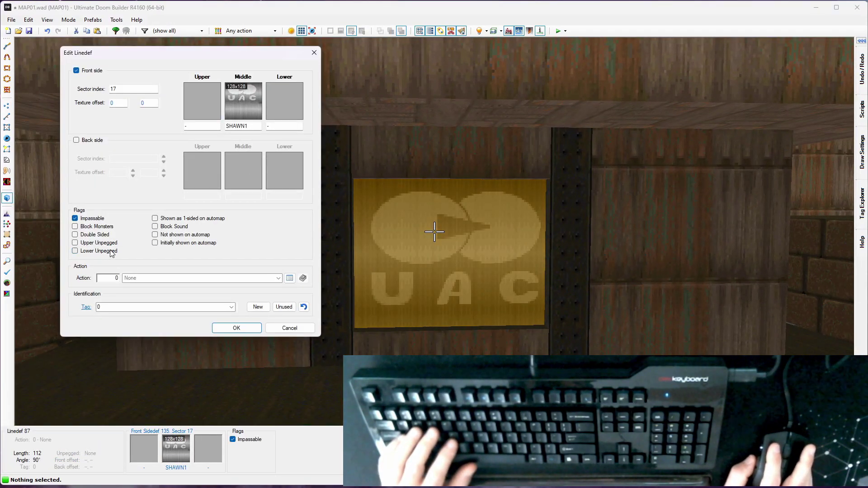
pyautogui.click(238, 331)
# - Examine the UAC panel, the BROWN1 sill below it, the staircase and the ledge from several angles in 3D
pyautogui.press('e')
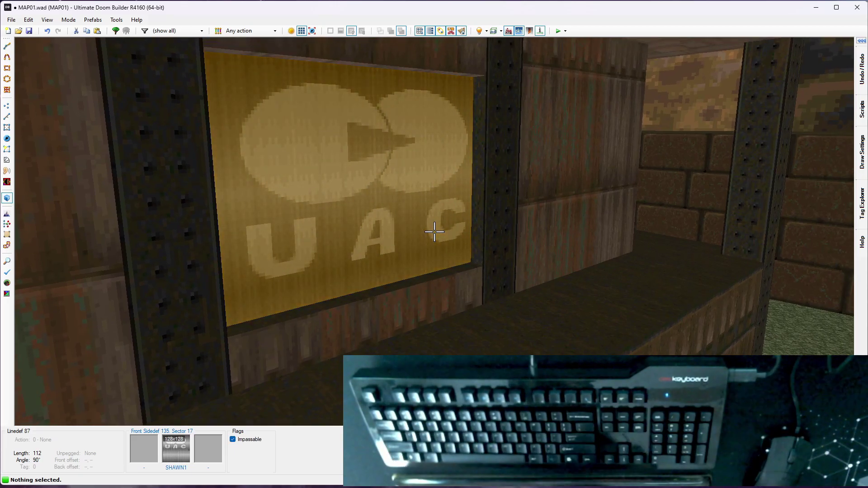
pyautogui.press('w')
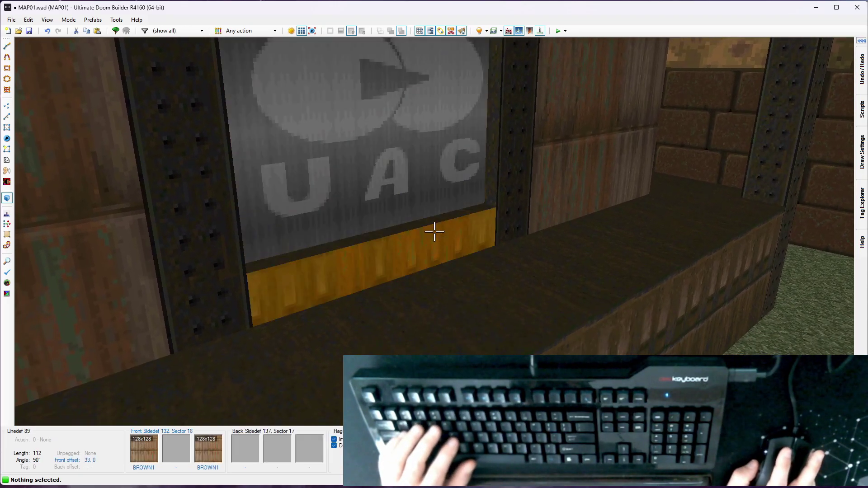
pyautogui.press('w')
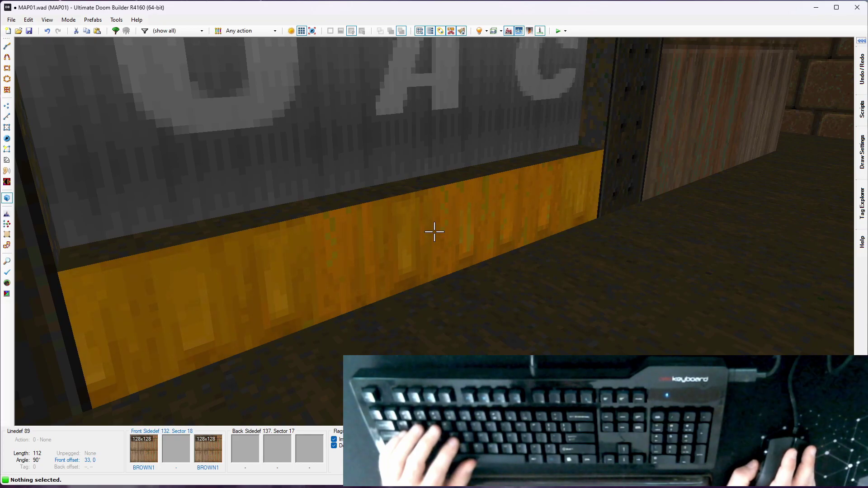
pyautogui.press('e')
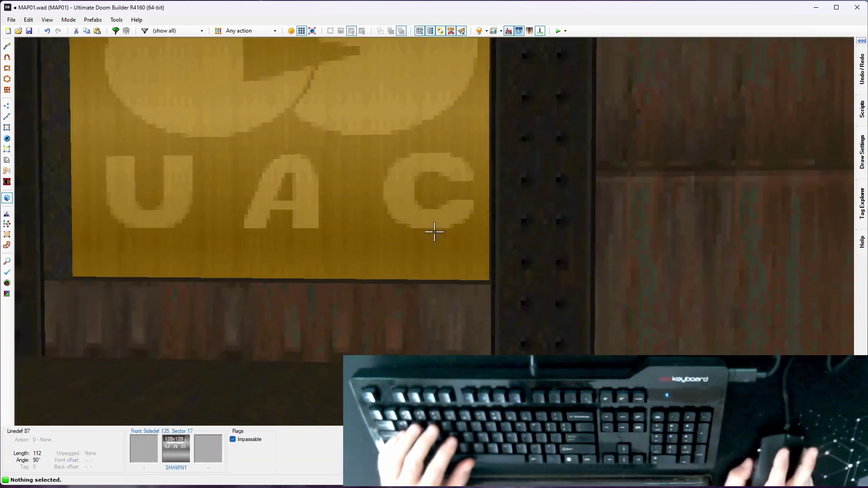
pyautogui.press('d')
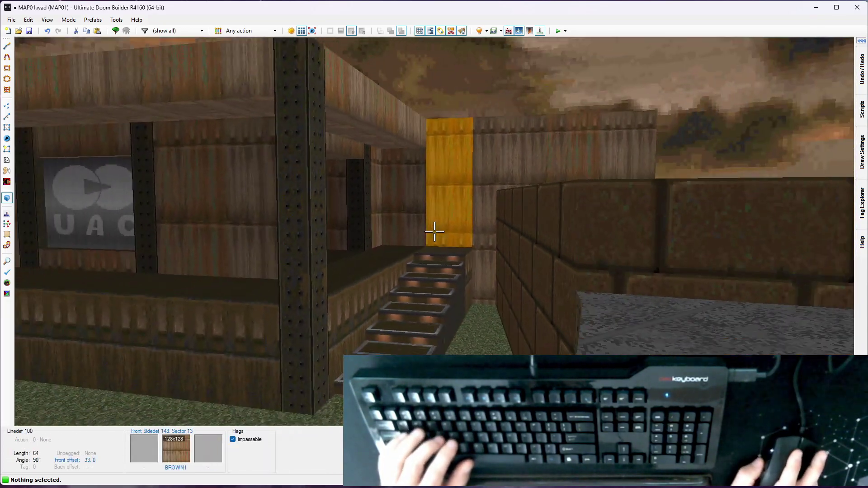
pyautogui.press('e')
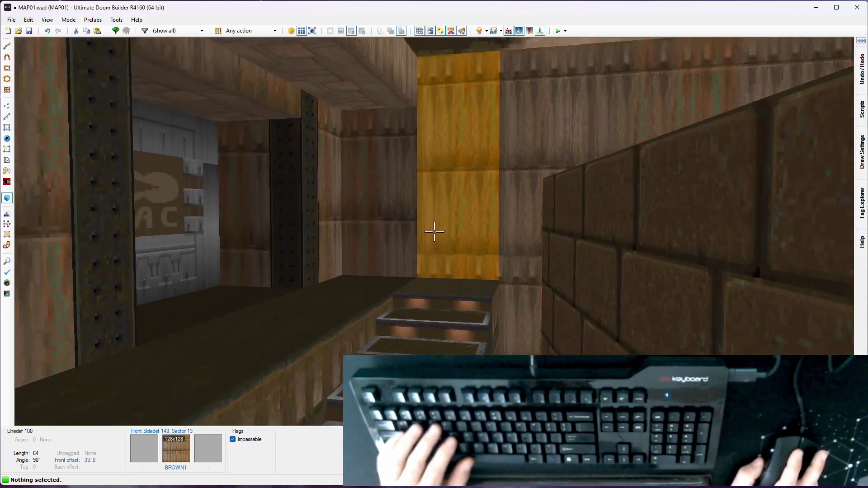
pyautogui.moveTo(434, 232)
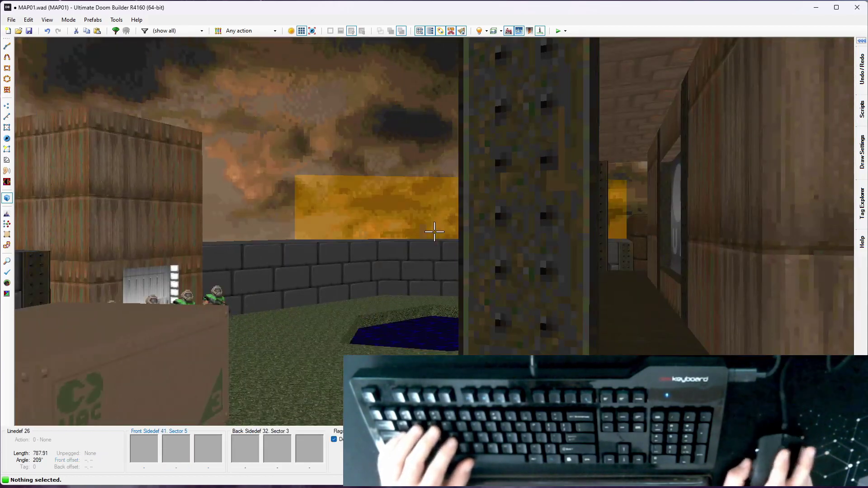